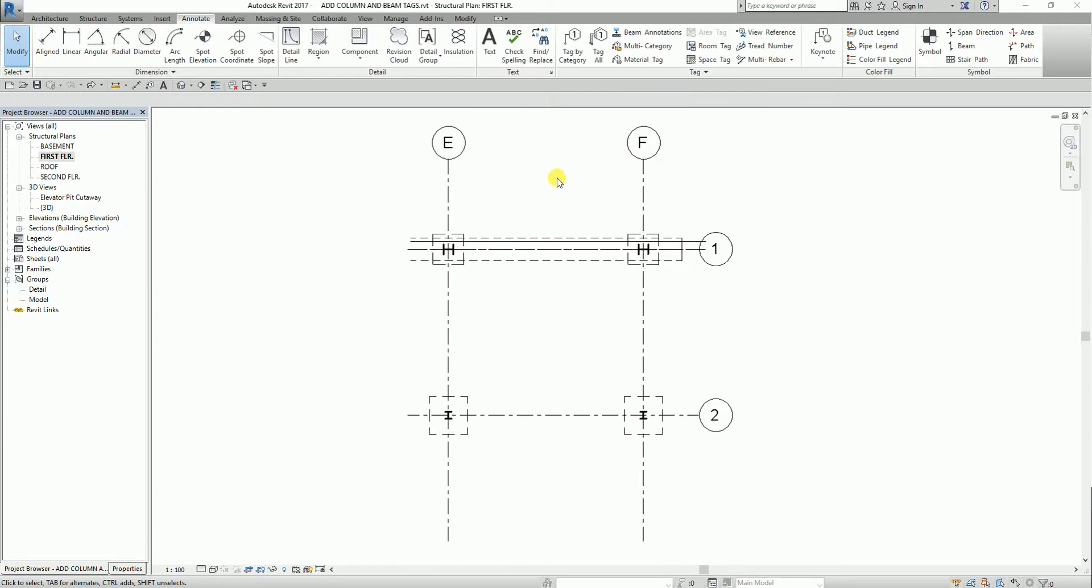
pyautogui.scroll(2, 500, 336)
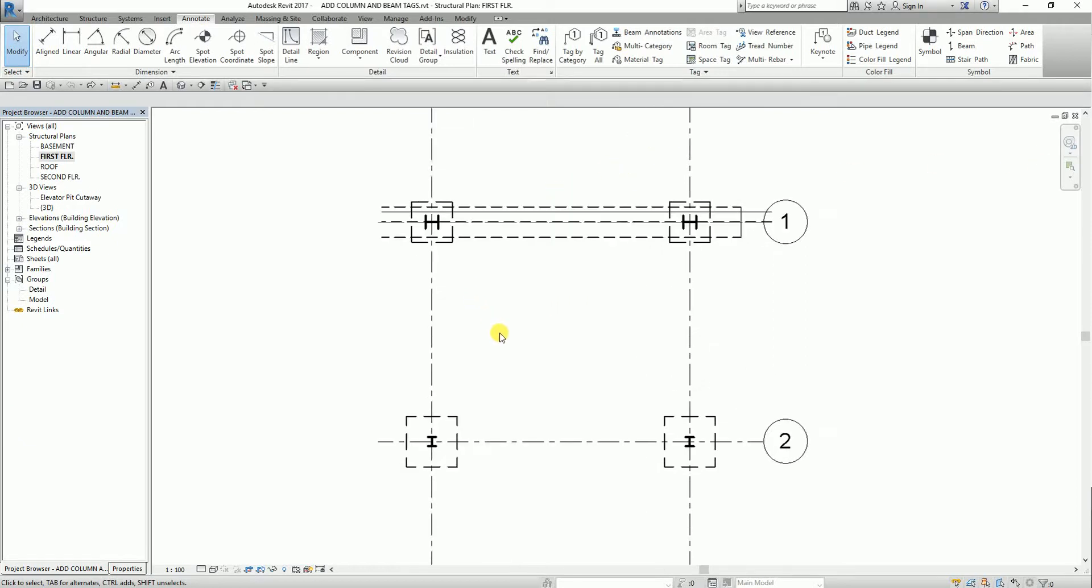
pyautogui.moveTo(500, 336); pyautogui.dragTo(445, 331, button='middle')
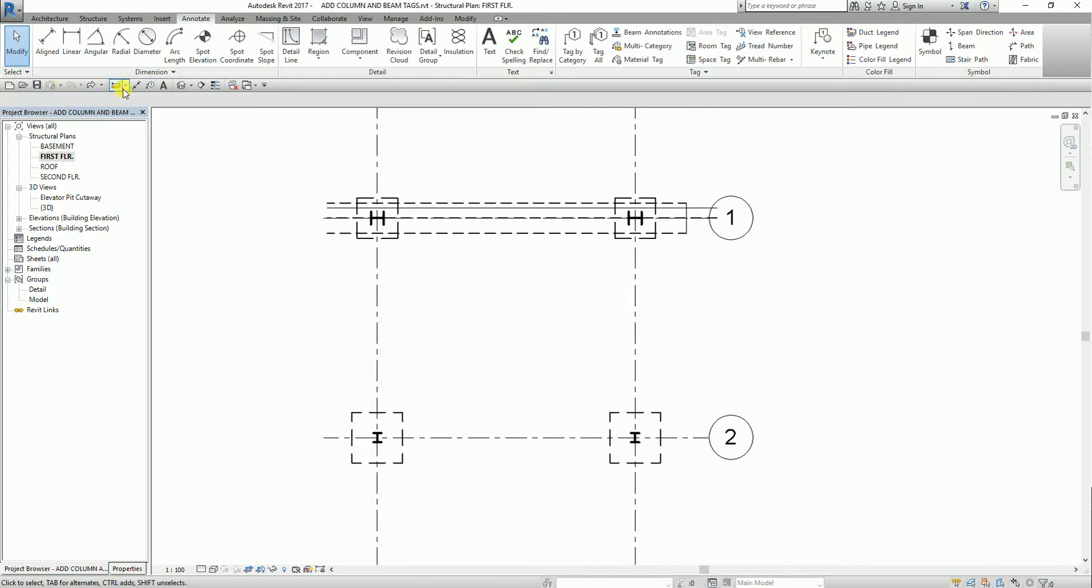
pyautogui.click(137, 87)
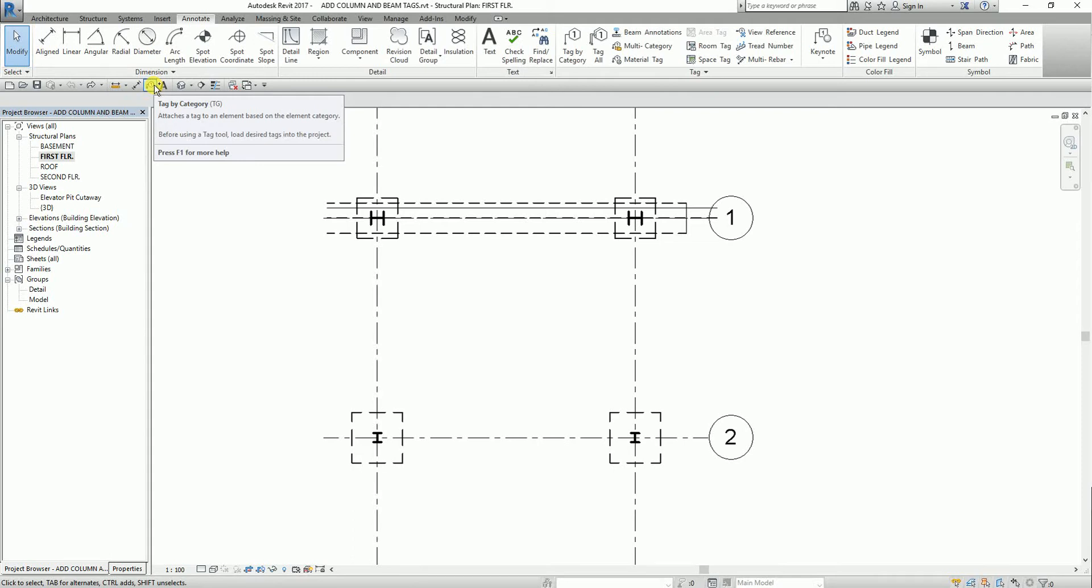
pyautogui.click(152, 86)
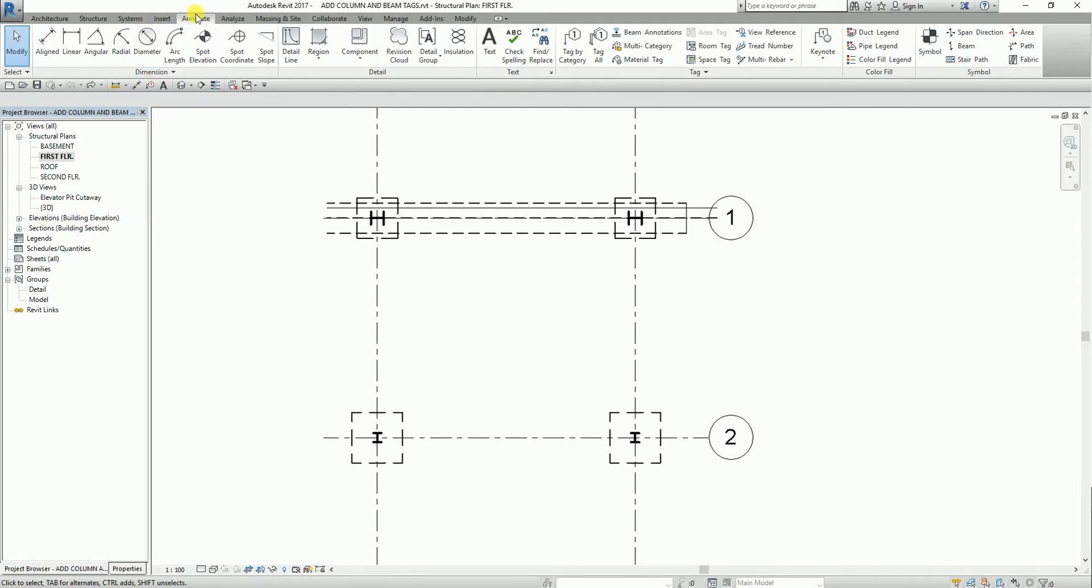
pyautogui.click(196, 19)
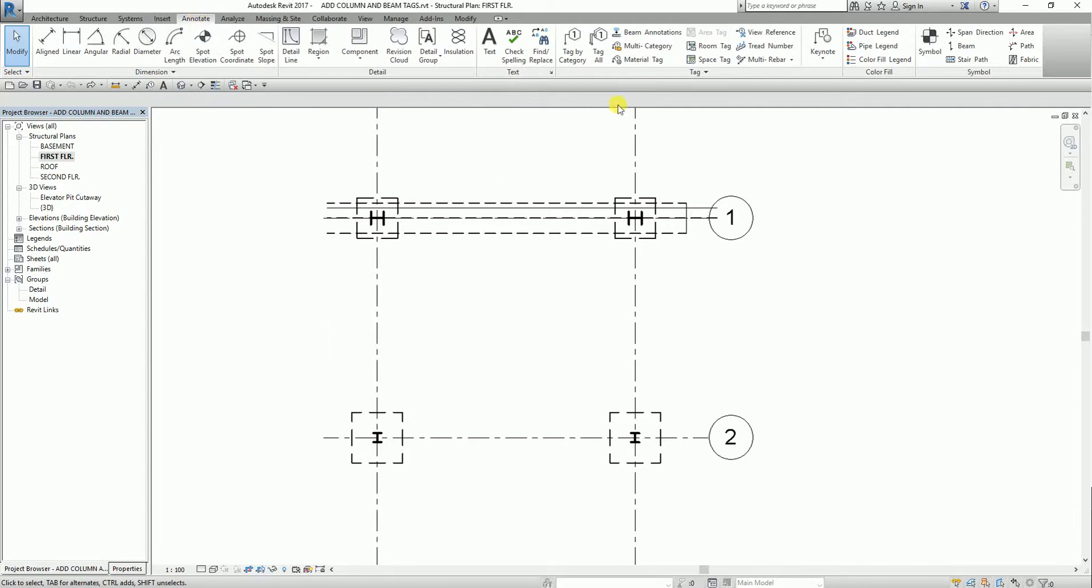
pyautogui.click(572, 53)
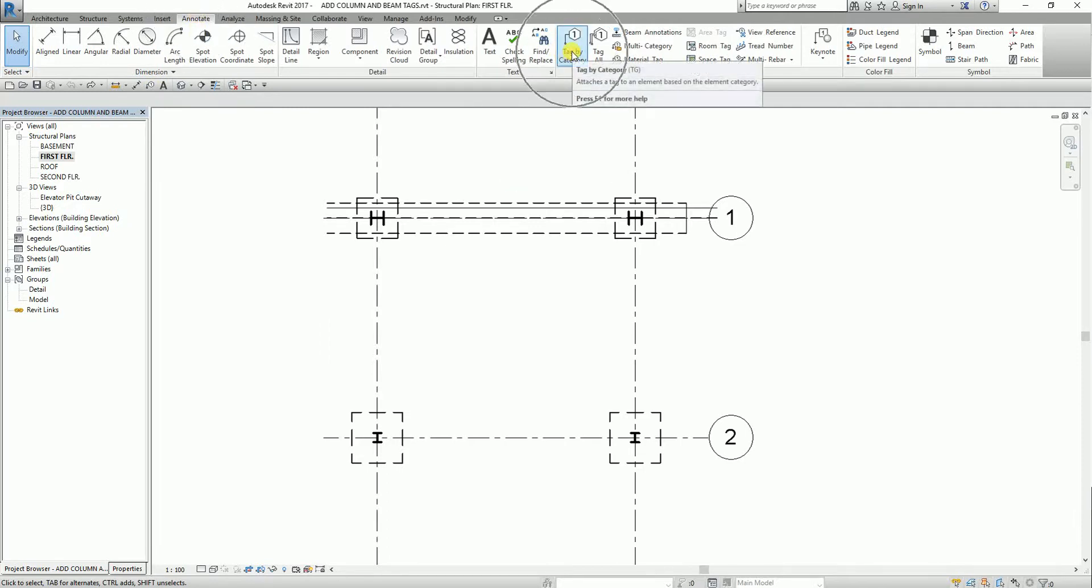
pyautogui.press('ctrl')
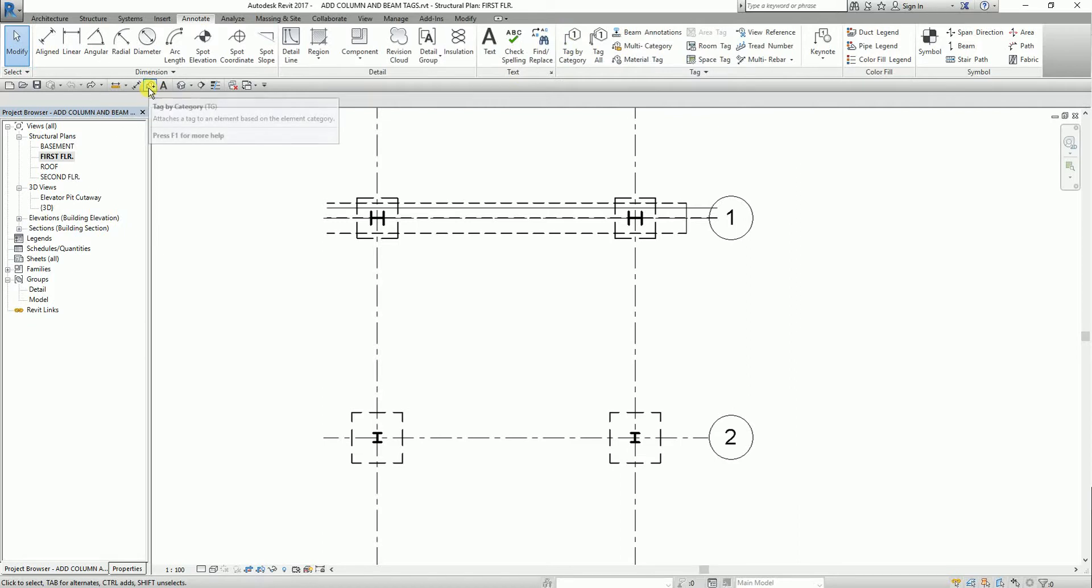
pyautogui.press('ctrl')
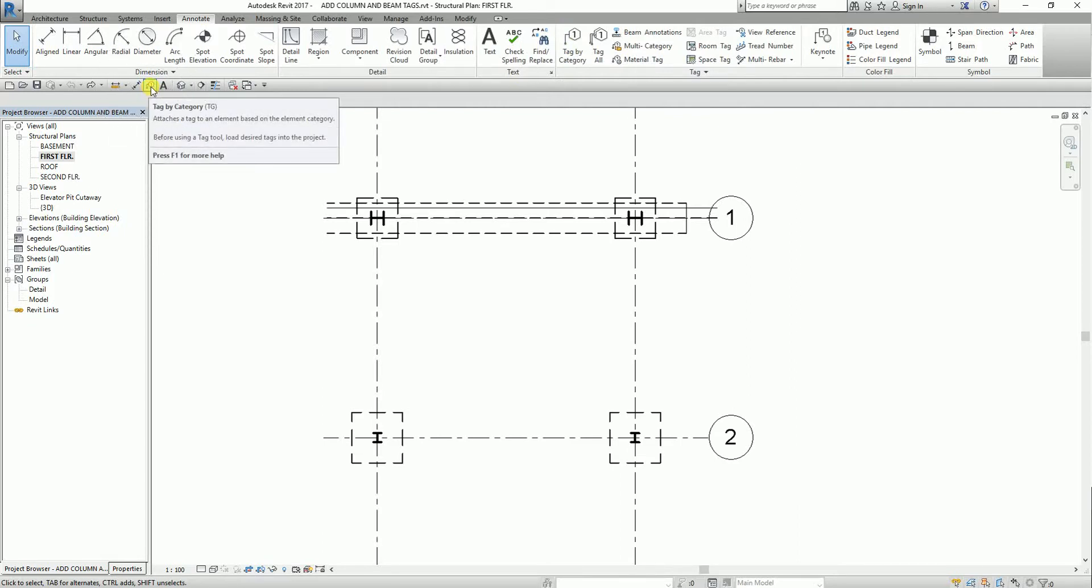
# - Start Tag by Category with horizontal tag orientation and the leader turned on
pyautogui.click(151, 87)
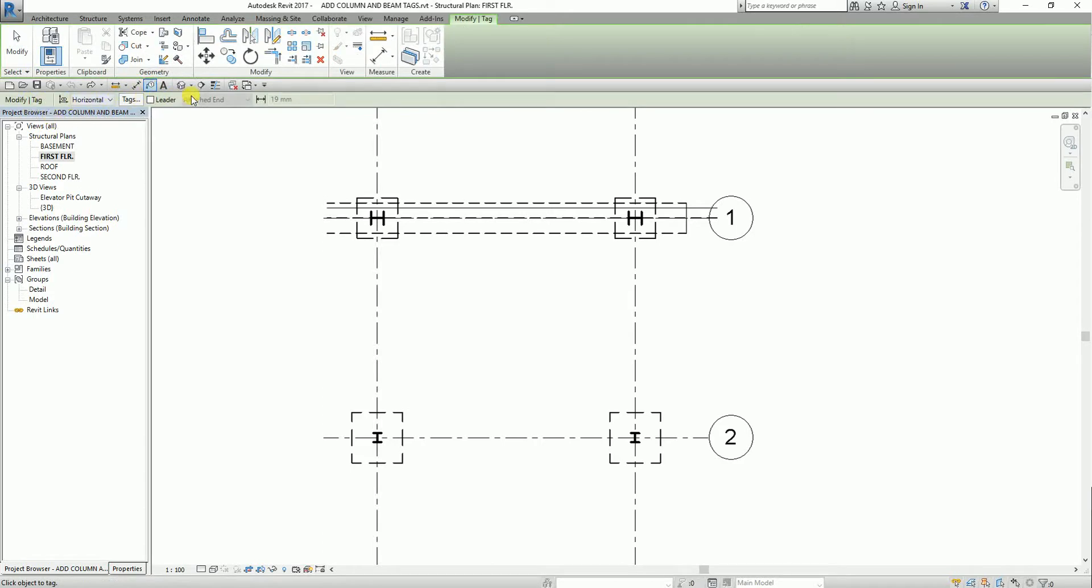
pyautogui.click(109, 100)
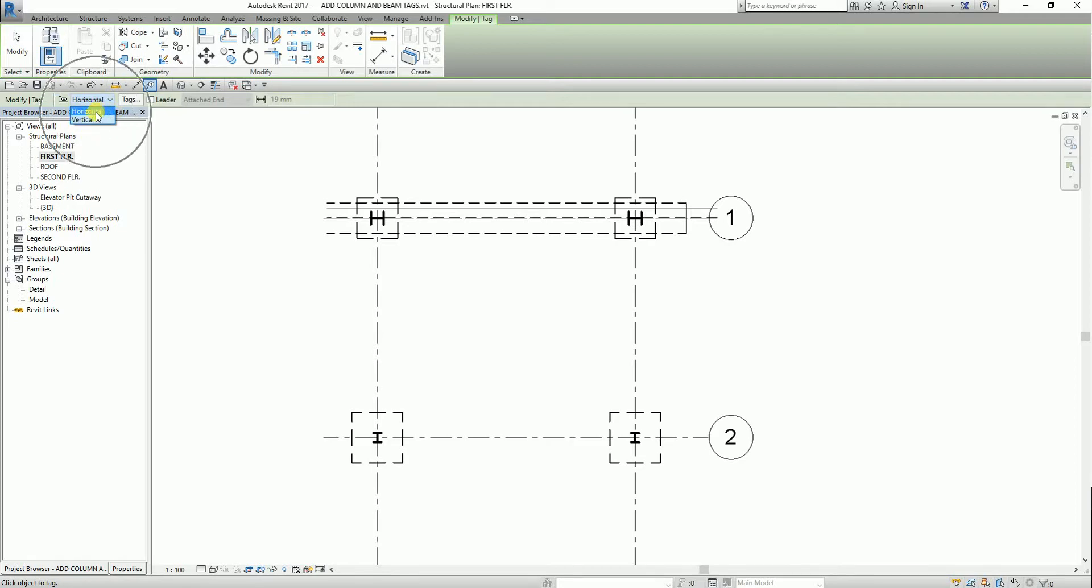
pyautogui.click(94, 112)
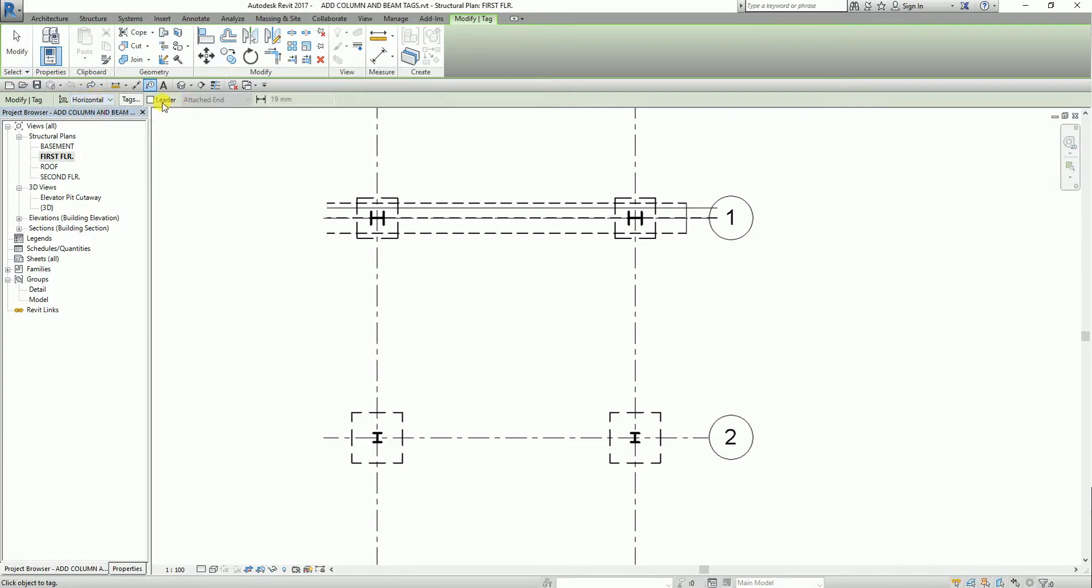
pyautogui.press('ctrl')
pyautogui.press('ctrl')
pyautogui.click(149, 100)
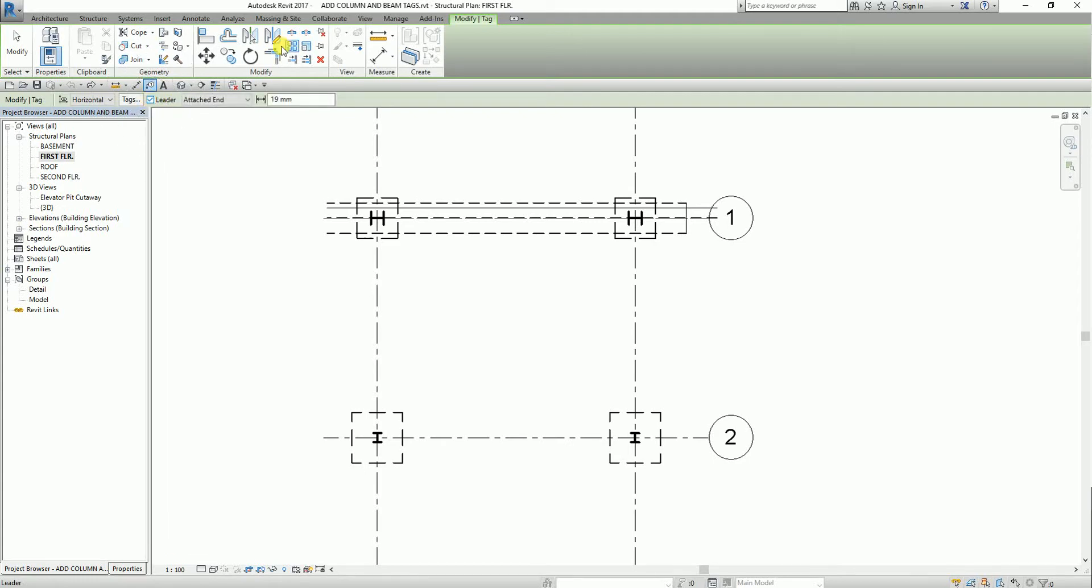
pyautogui.press('ctrl')
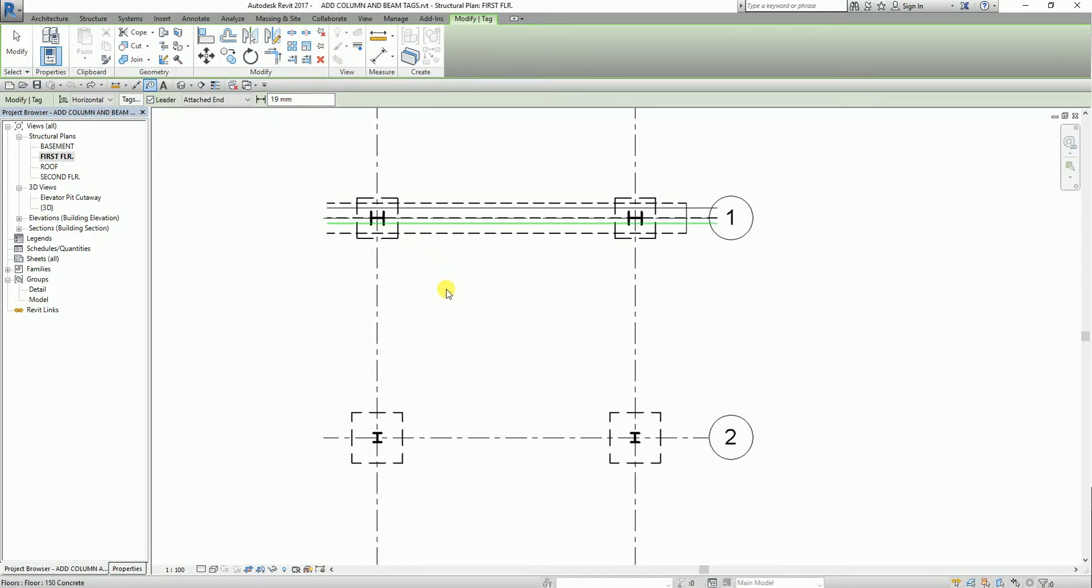
# - Tag the four structural columns where grids E and F cross grids 1 and 2, and end the tagging command
pyautogui.scroll(2, 454, 290)
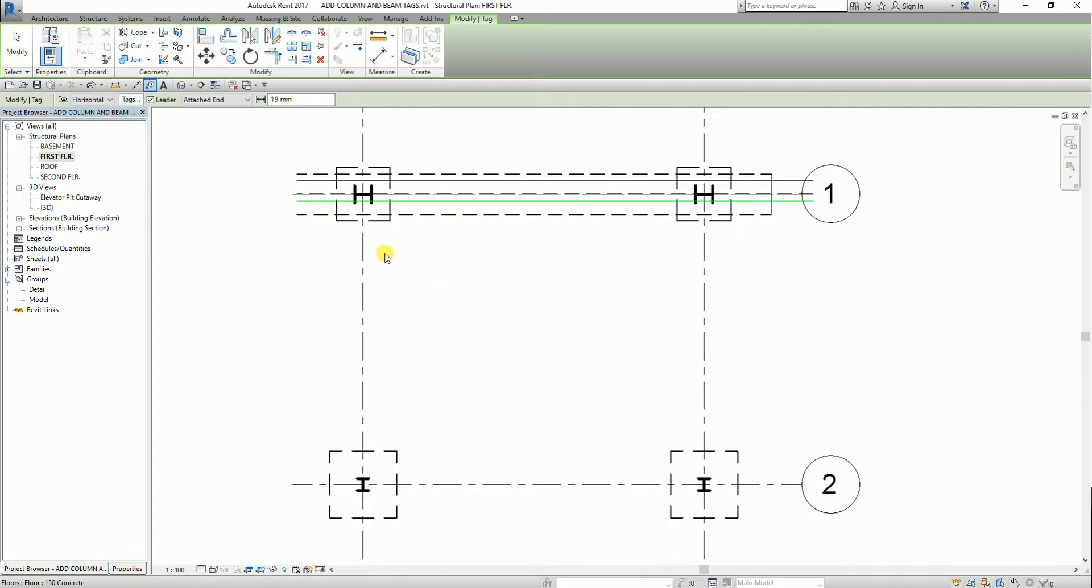
pyautogui.click(364, 196)
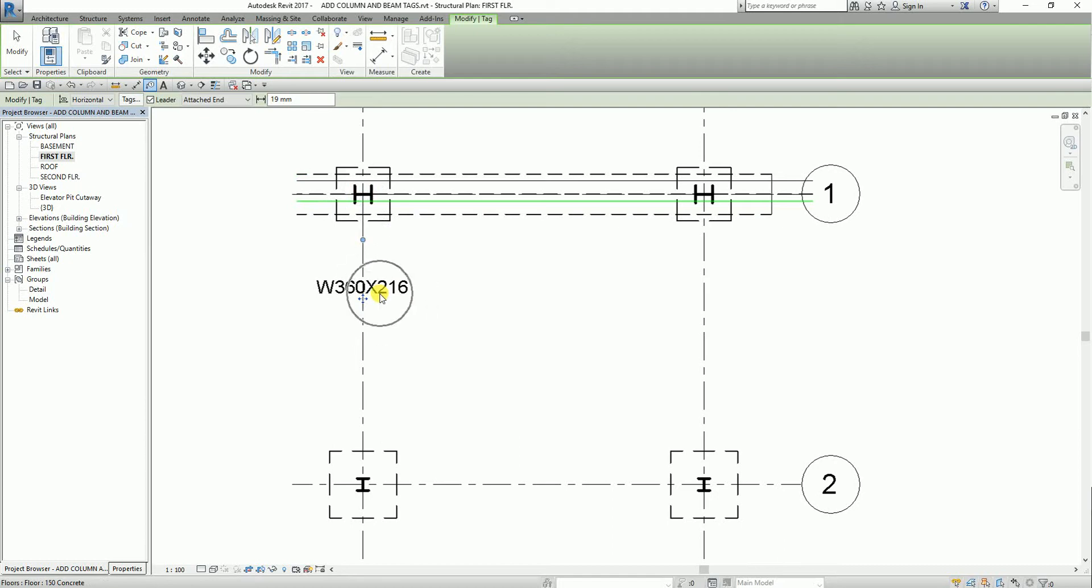
pyautogui.moveTo(607, 316); pyautogui.dragTo(556, 317, button='middle')
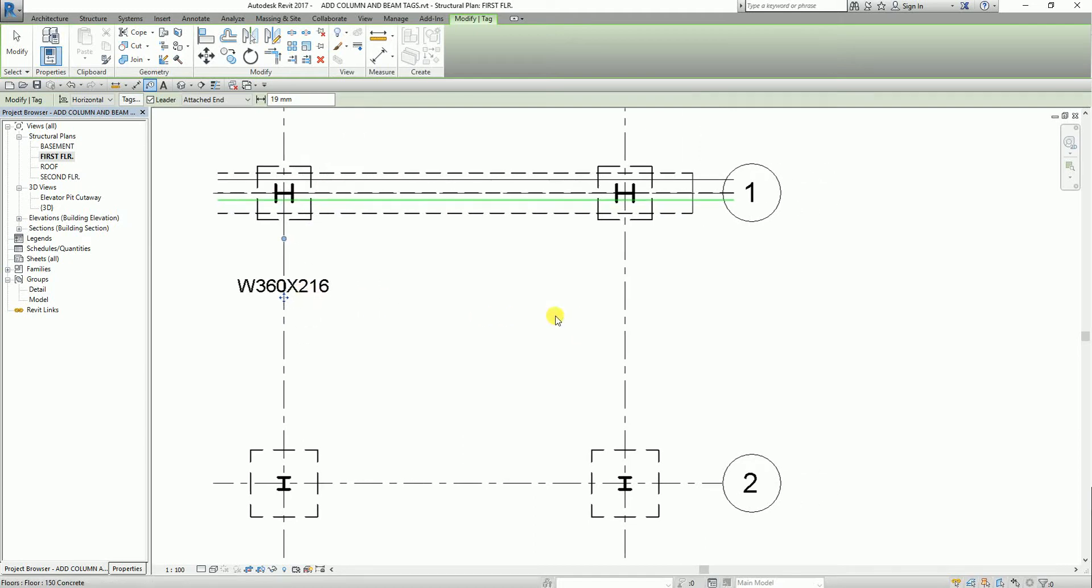
pyautogui.click(627, 199)
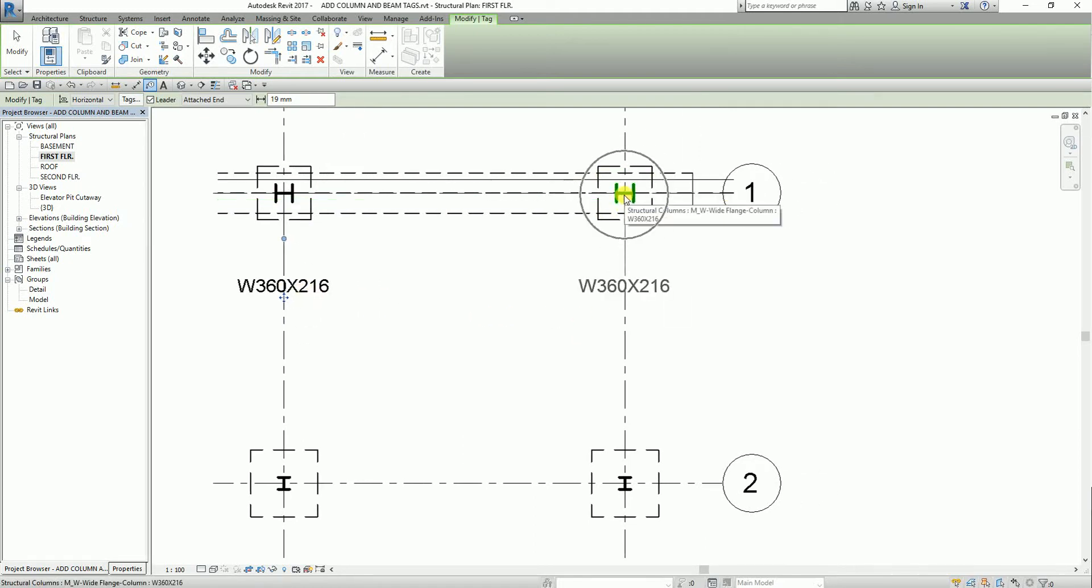
pyautogui.click(285, 481)
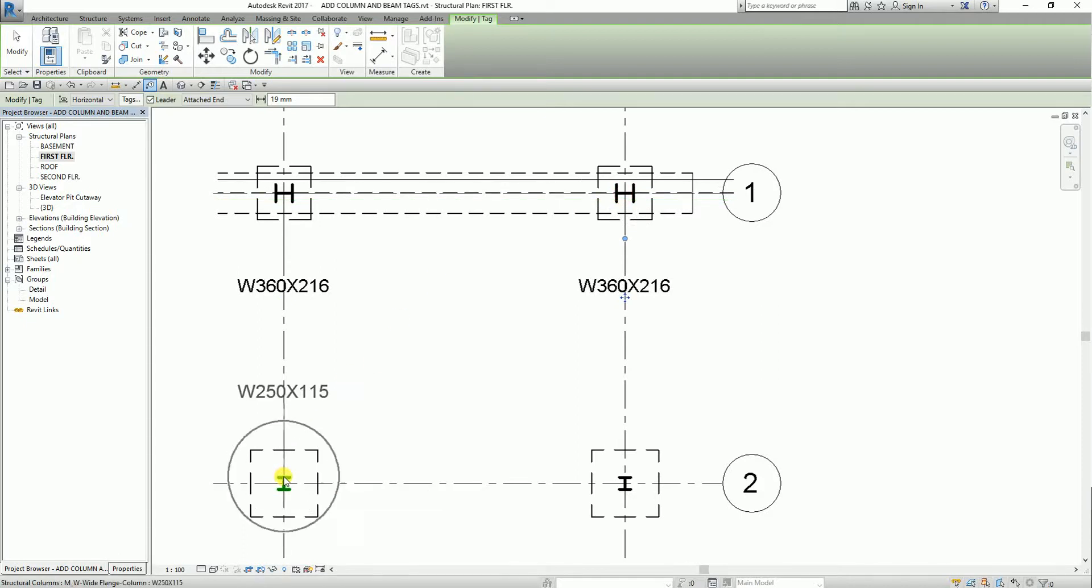
pyautogui.click(625, 477)
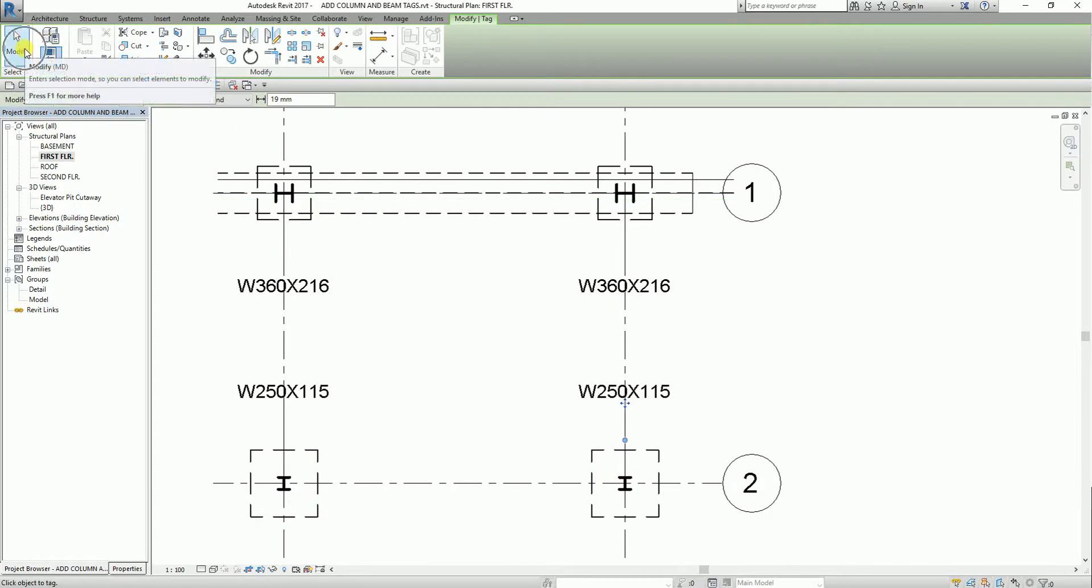
pyautogui.click(17, 49)
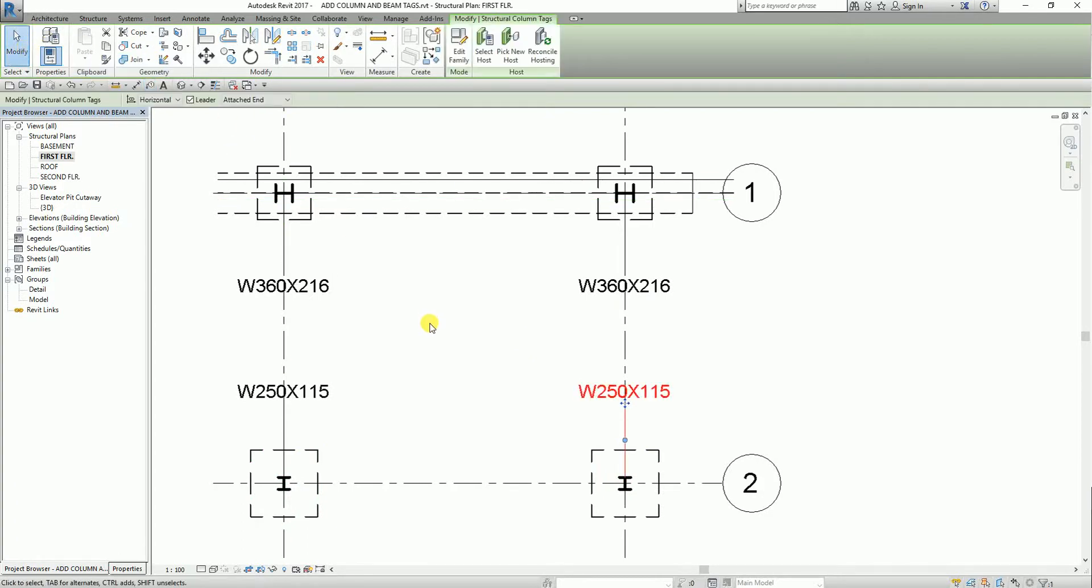
pyautogui.click(17, 49)
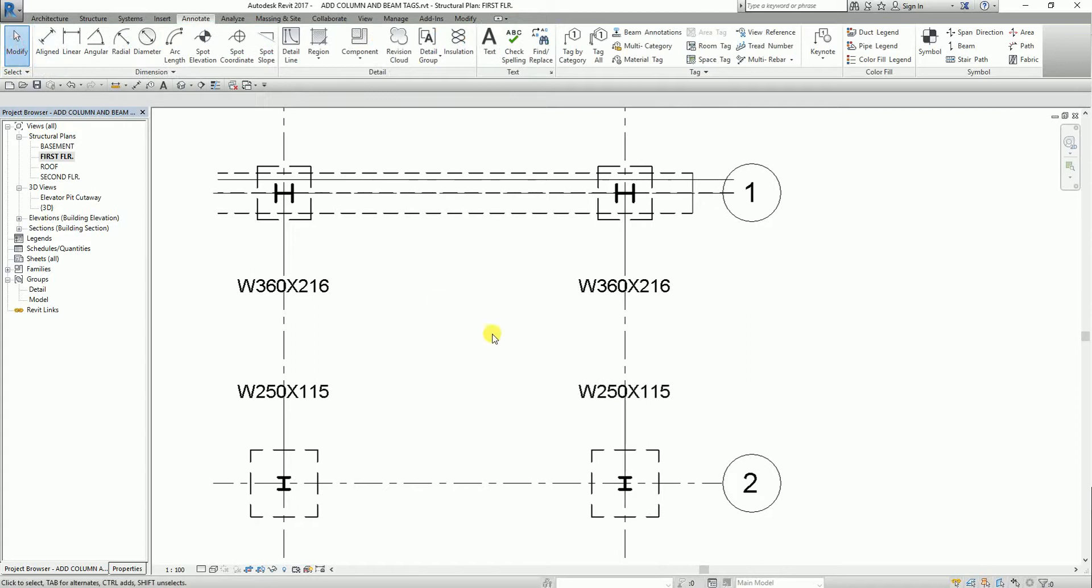
# - Move the two column tags below grid 1 inward between grids E and F so their leaders run diagonally
pyautogui.click(313, 281)
pyautogui.moveTo(281, 297); pyautogui.dragTo(393, 300)
pyautogui.click(626, 299)
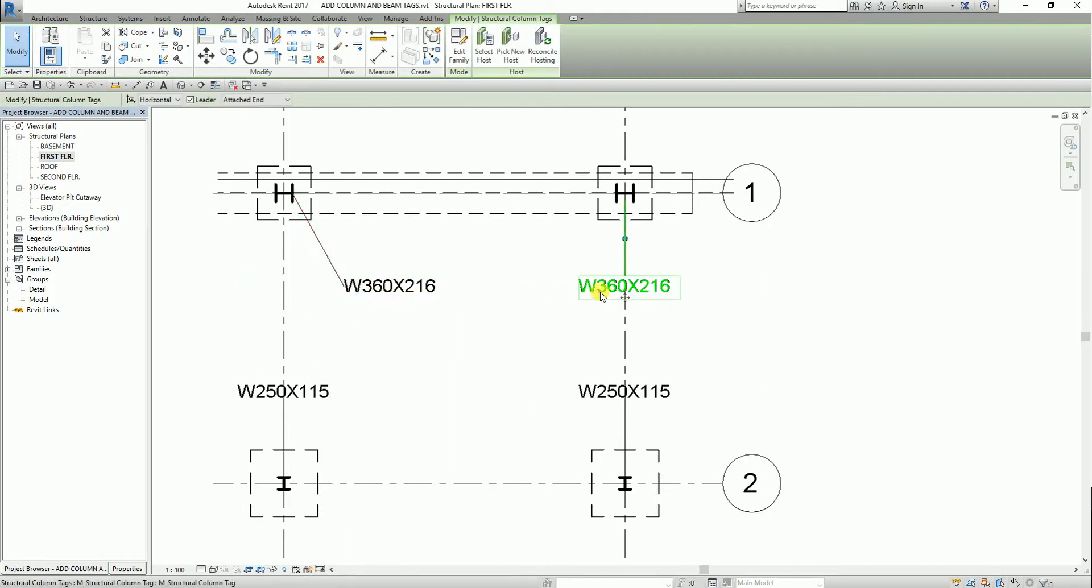
pyautogui.moveTo(626, 300); pyautogui.dragTo(518, 298)
# - Move the two column tags above grid 2 inward, lining them up under the upper tags, and clear the selection
pyautogui.click(610, 401)
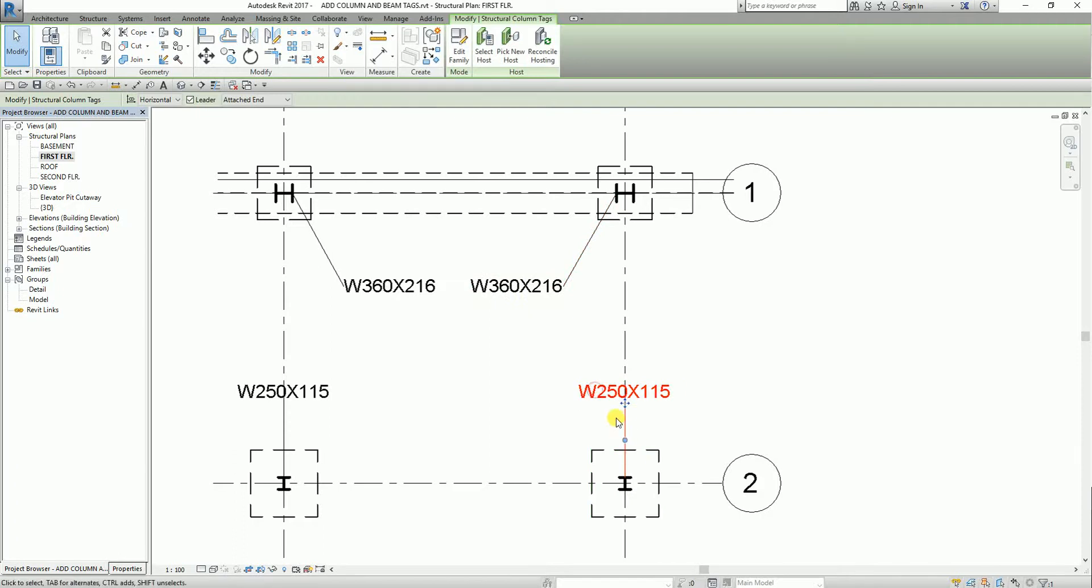
pyautogui.moveTo(626, 404); pyautogui.dragTo(522, 402)
pyautogui.click(296, 395)
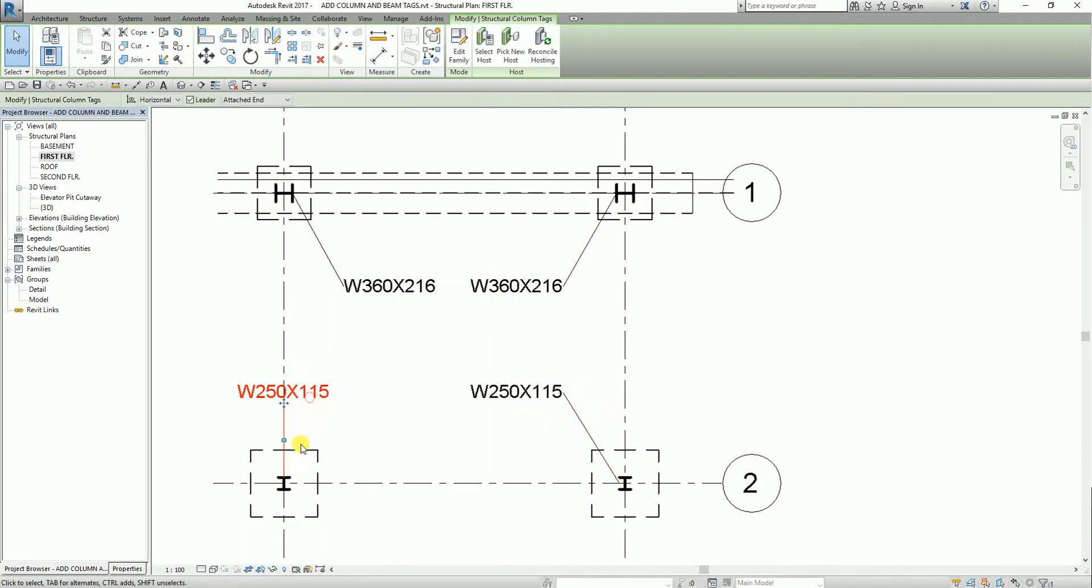
pyautogui.moveTo(284, 404); pyautogui.dragTo(428, 403)
pyautogui.click(443, 448)
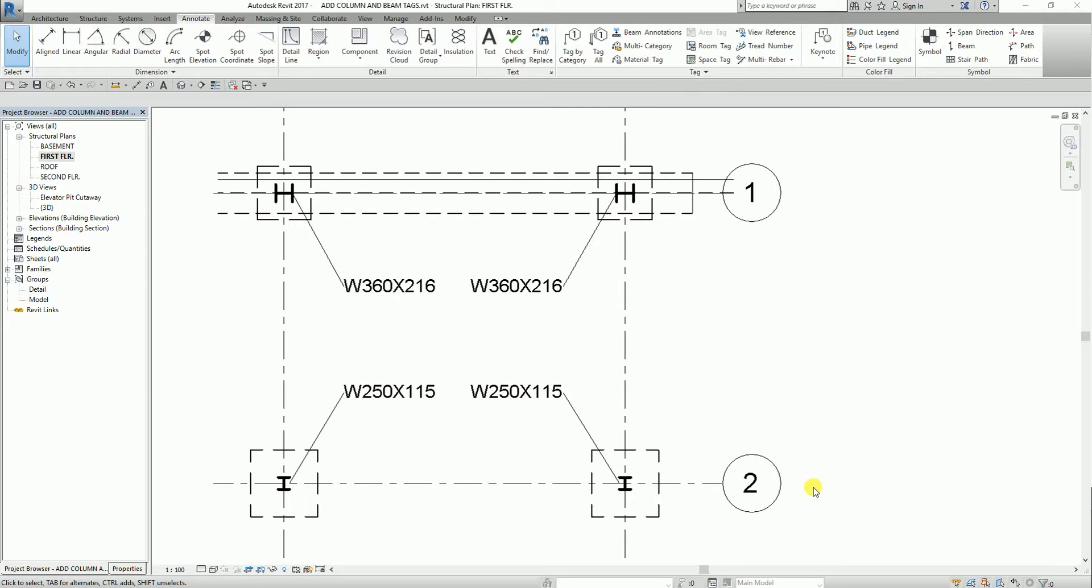
pyautogui.click(466, 343)
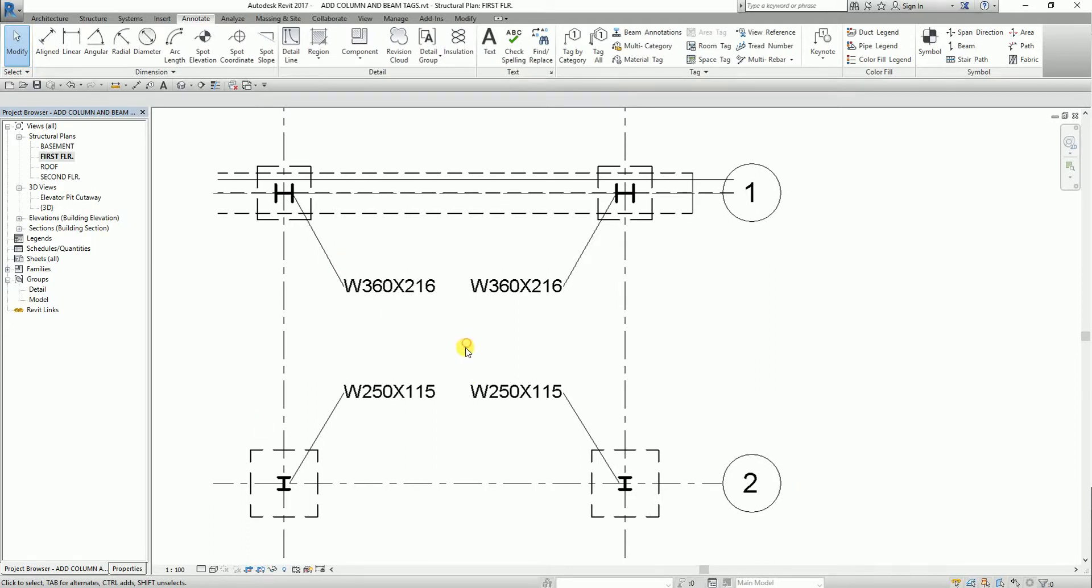
# - Start a text note with centre paragraph alignment, using the 2.5mm Arial text type
pyautogui.click(163, 87)
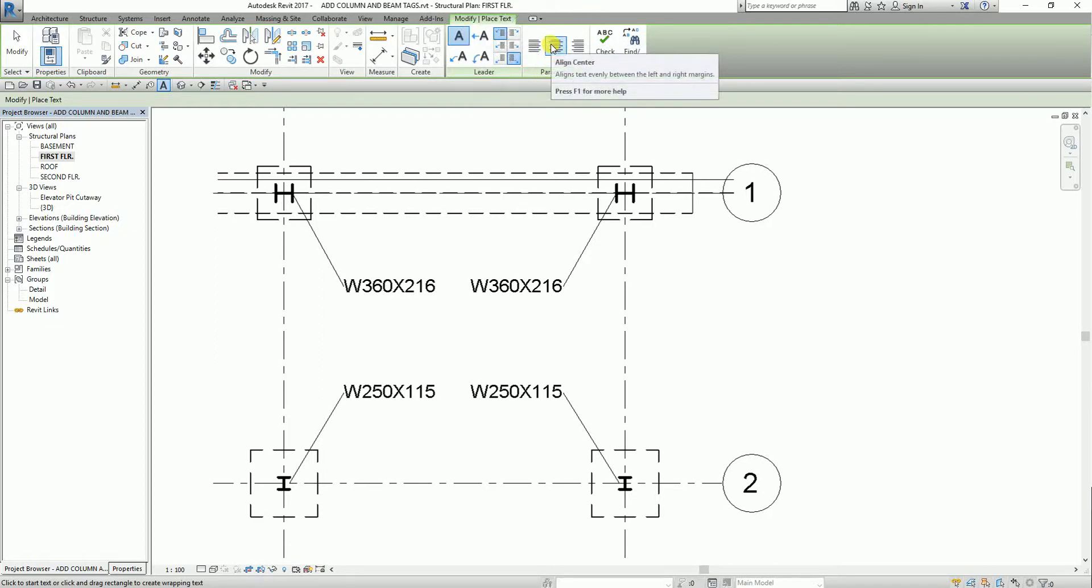
pyautogui.click(553, 48)
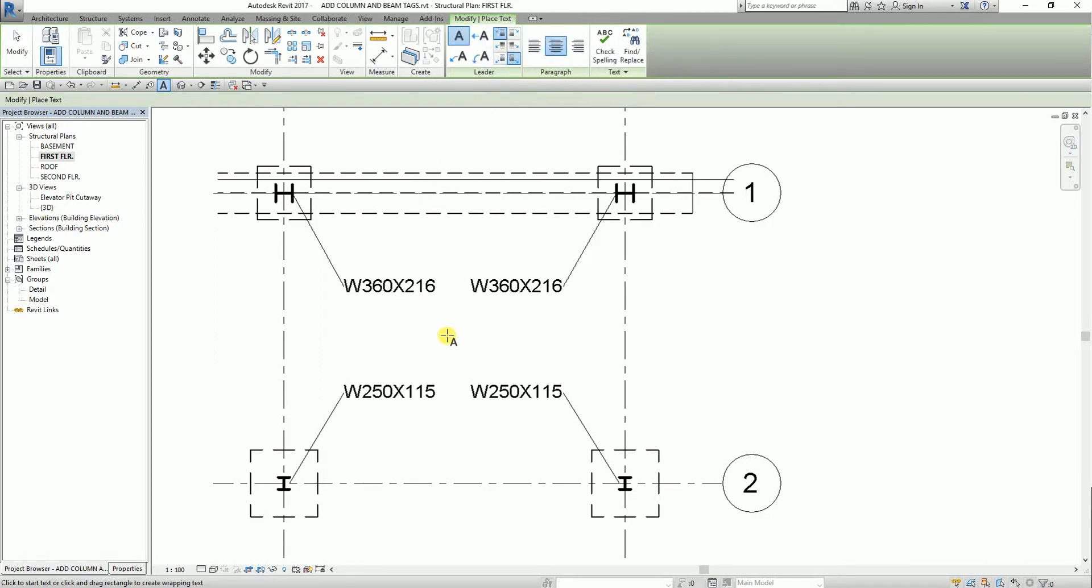
pyautogui.click(127, 569)
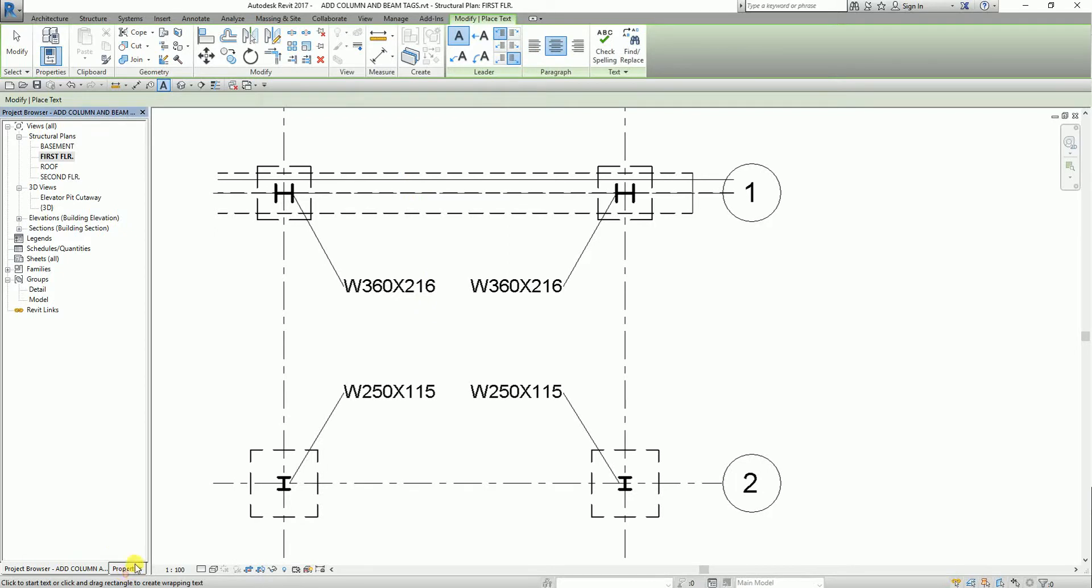
pyautogui.click(62, 139)
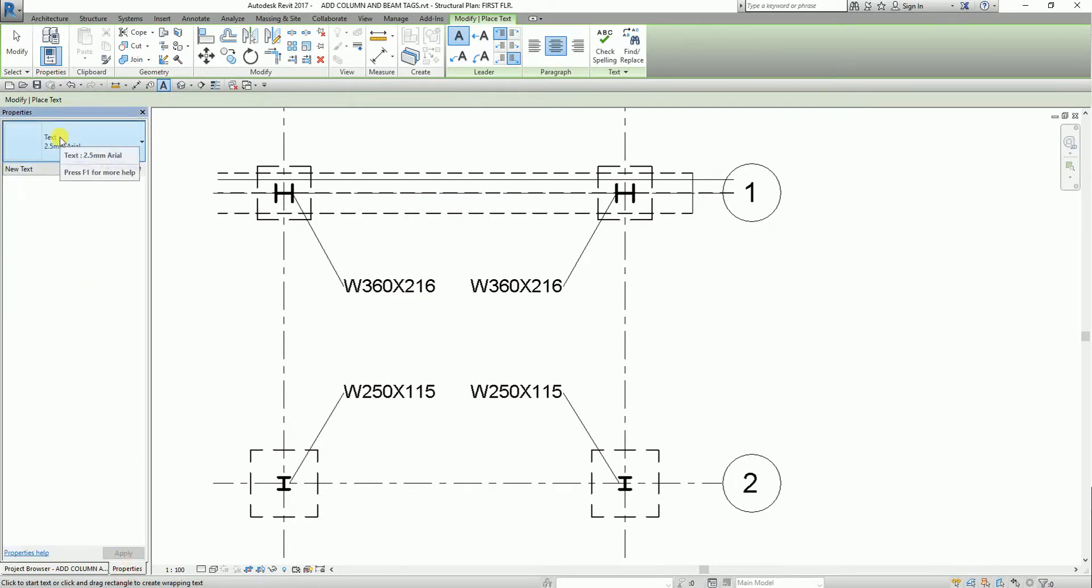
# - Write the note "100mm SLAB ON GRADE" between the upper and lower column tags and end the text command
pyautogui.click(451, 339)
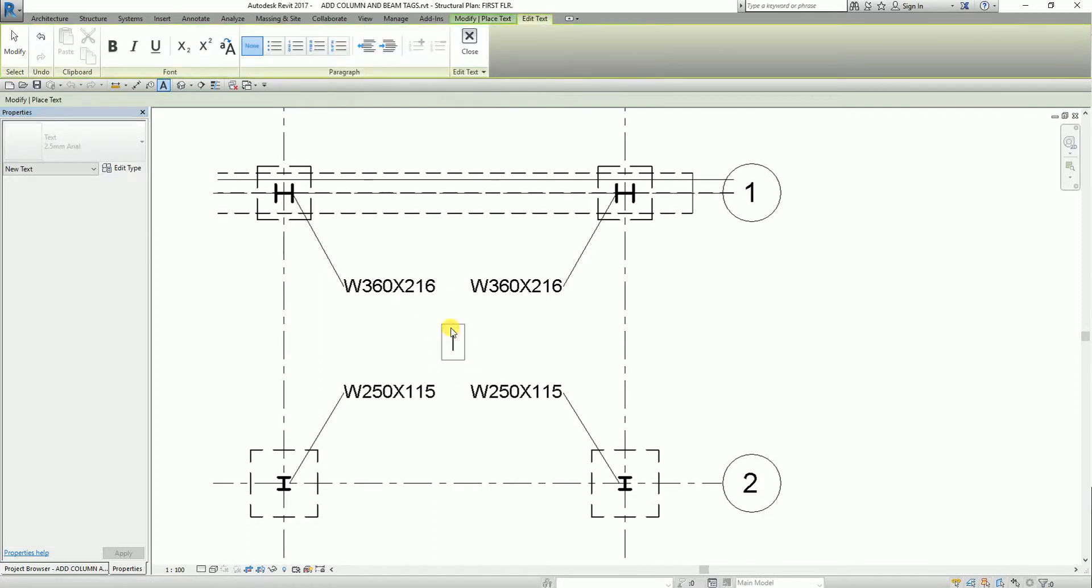
pyautogui.write('100mm')
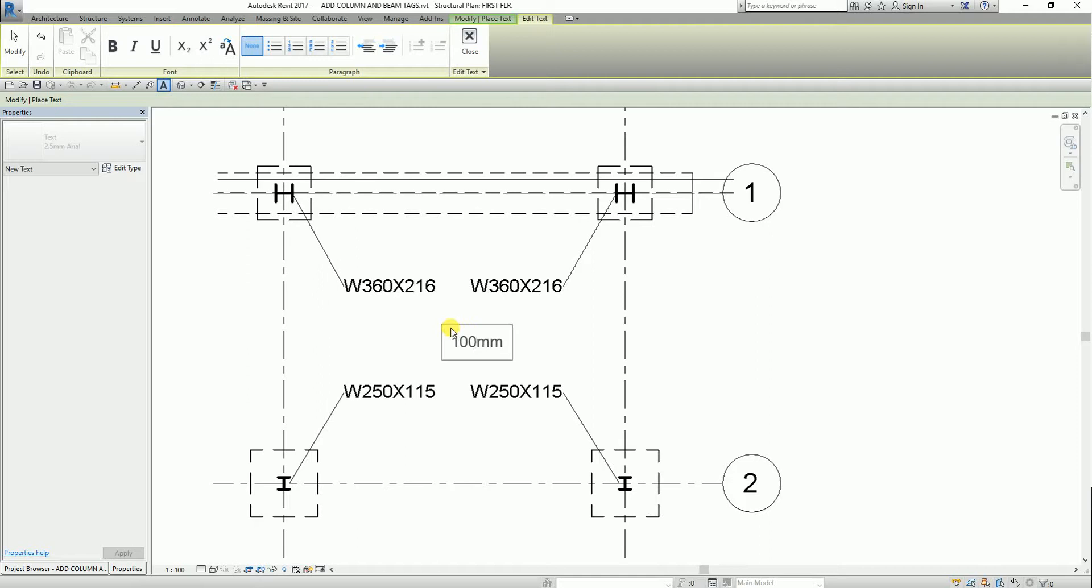
pyautogui.press('capslock')
pyautogui.write('SLA')
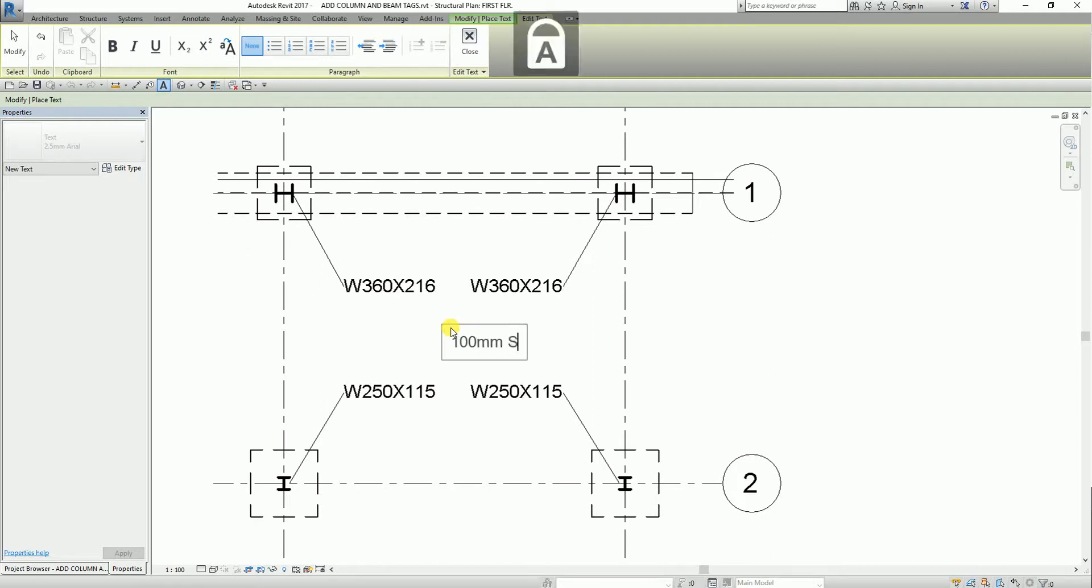
pyautogui.press('capslock')
pyautogui.write('b')
pyautogui.press('BackSpace')
pyautogui.press('capslock')
pyautogui.write('B ON')
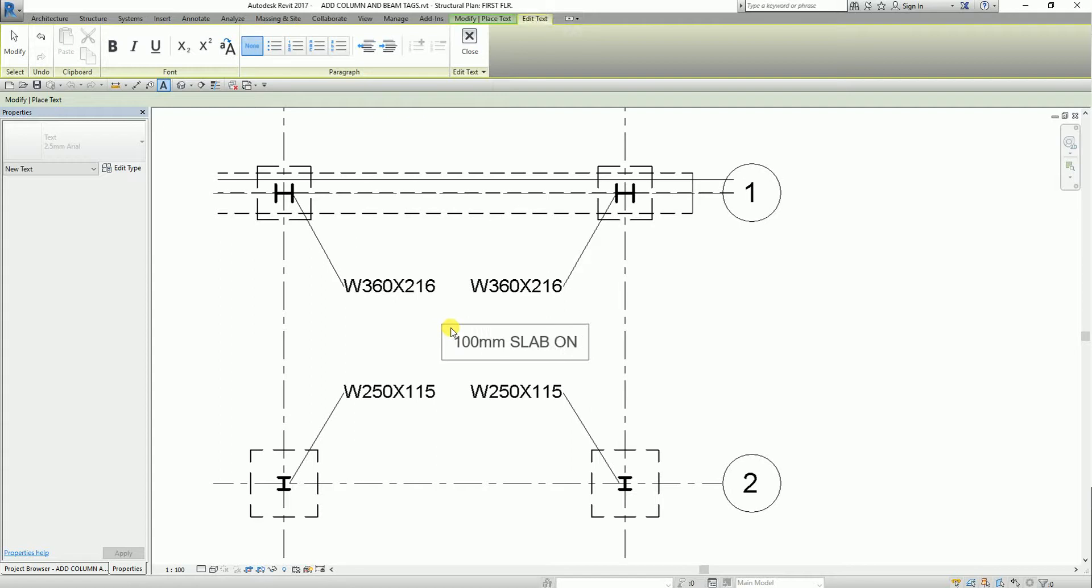
pyautogui.write(' GRADE')
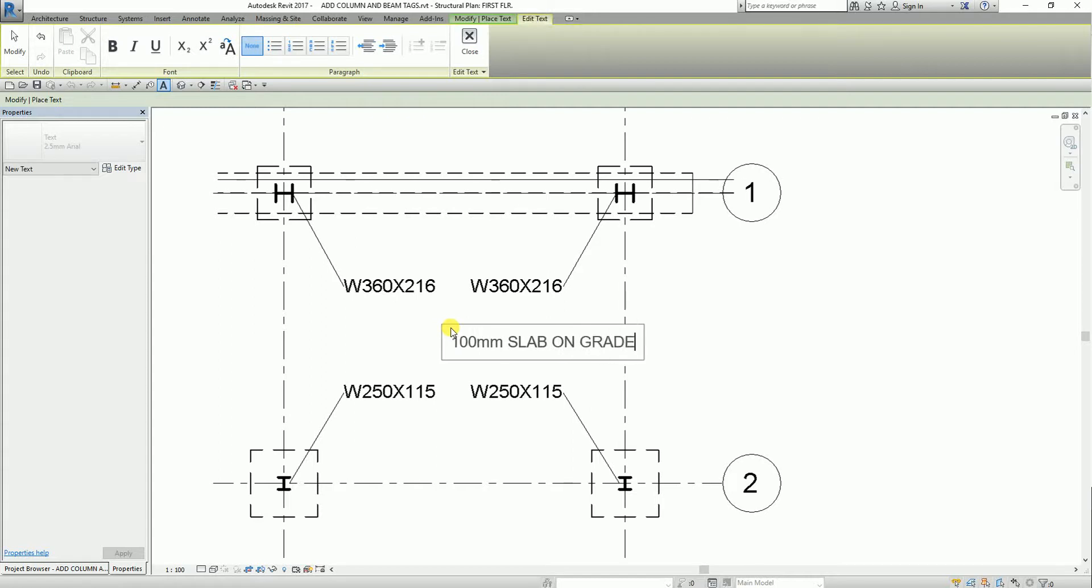
pyautogui.click(778, 338)
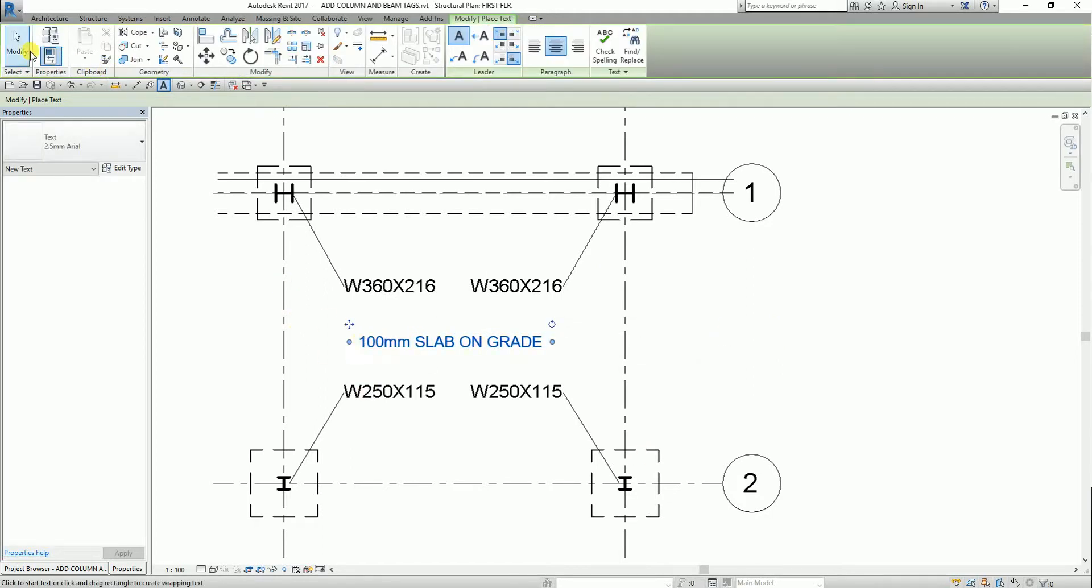
pyautogui.click(16, 45)
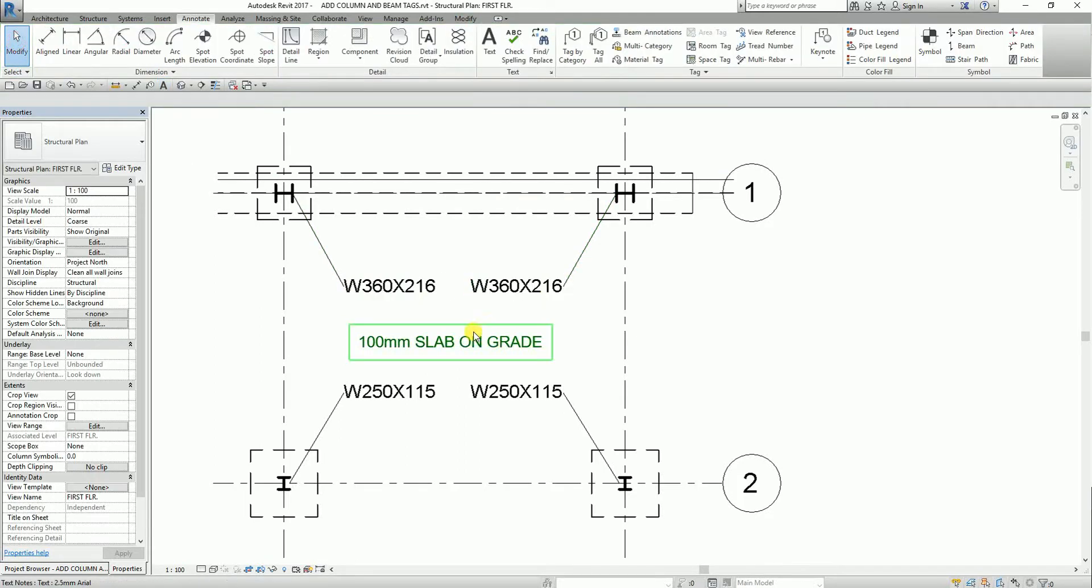
# - Narrow the slab note's text box so the text wraps onto two lines, with ON GRADE on the second
pyautogui.click(474, 343)
pyautogui.moveTo(552, 342); pyautogui.dragTo(516, 347)
pyautogui.click(754, 345)
# - Nudge the slab note upward and slightly towards grid F to centre it among the four column tags
pyautogui.click(494, 350)
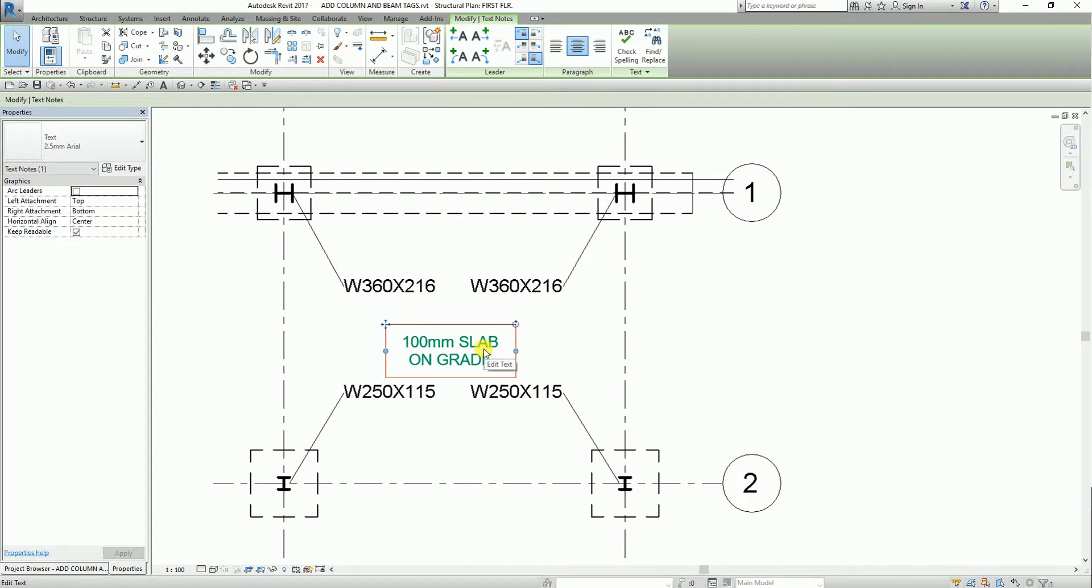
pyautogui.press('Up')
pyautogui.press('Up')
pyautogui.press('Up')
pyautogui.press('Up')
pyautogui.press('Down')
pyautogui.press('Left')
pyautogui.press('Right')
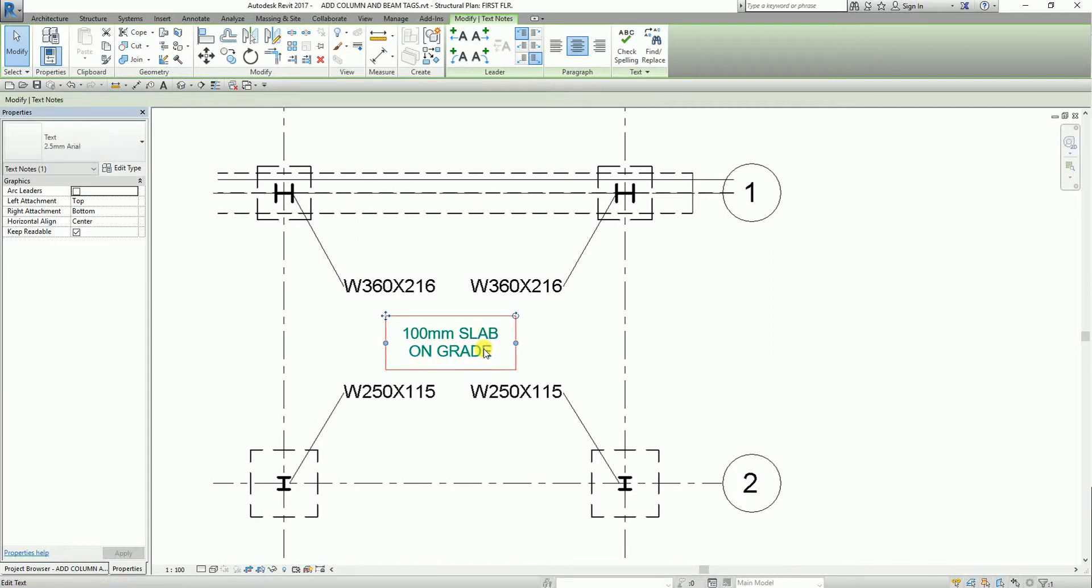
pyautogui.press('Right')
pyautogui.press('Right')
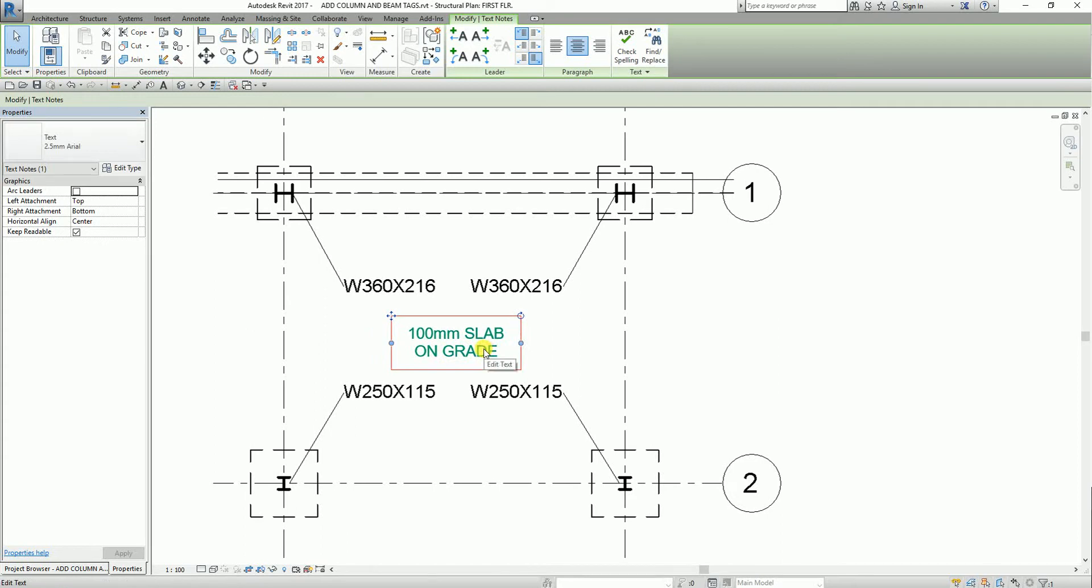
# - Add an arc leader on each side of the slab note and set both leader attachments to Middle
pyautogui.click(456, 333)
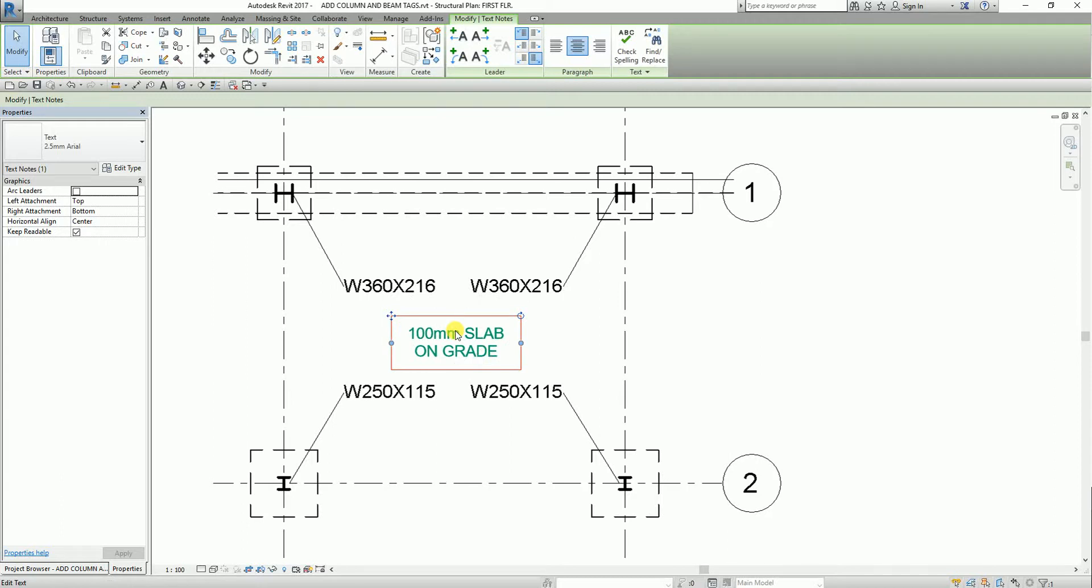
pyautogui.click(464, 57)
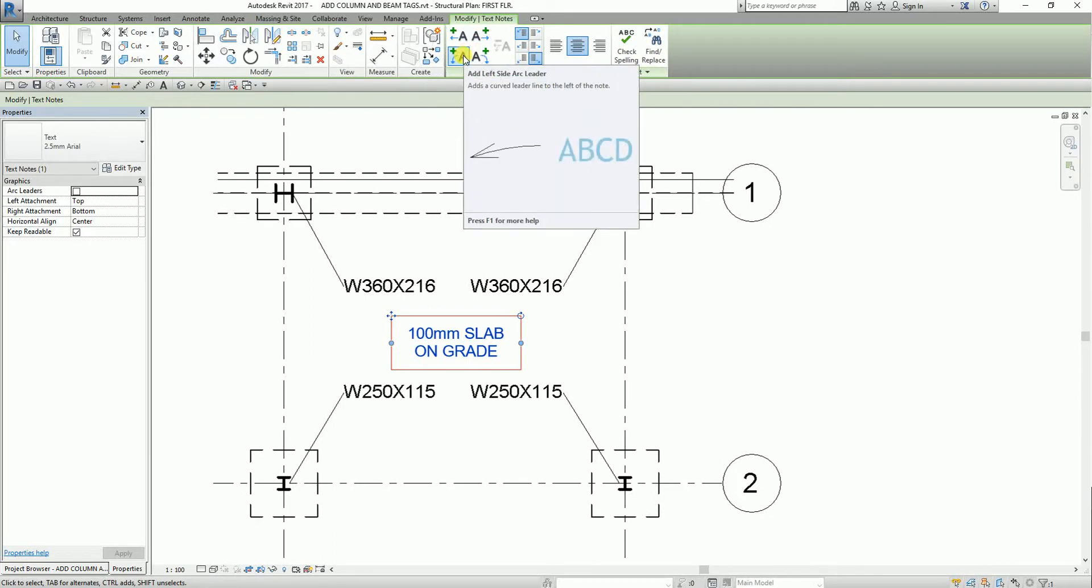
pyautogui.click(464, 57)
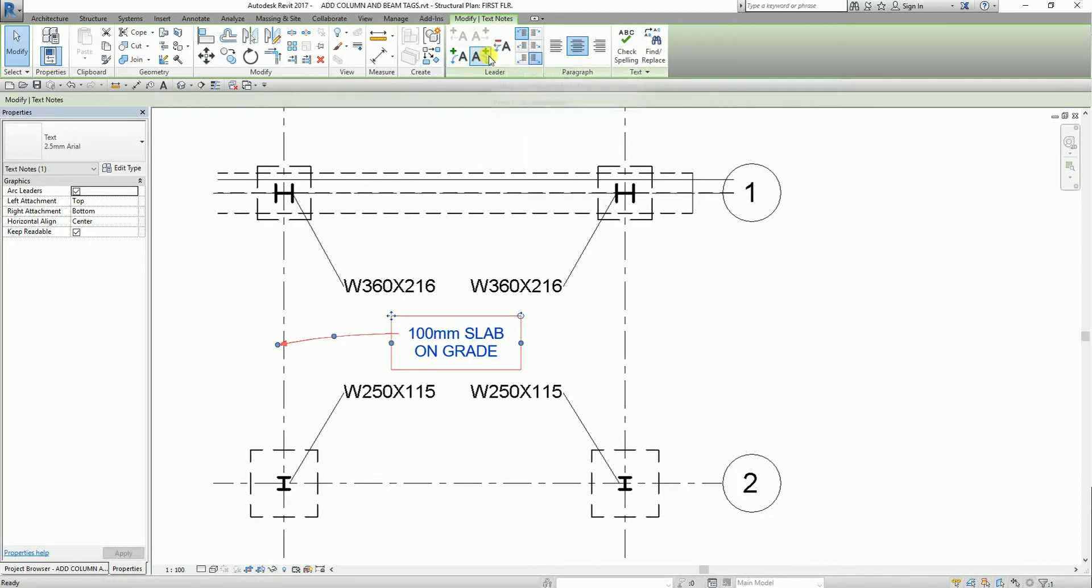
pyautogui.click(487, 60)
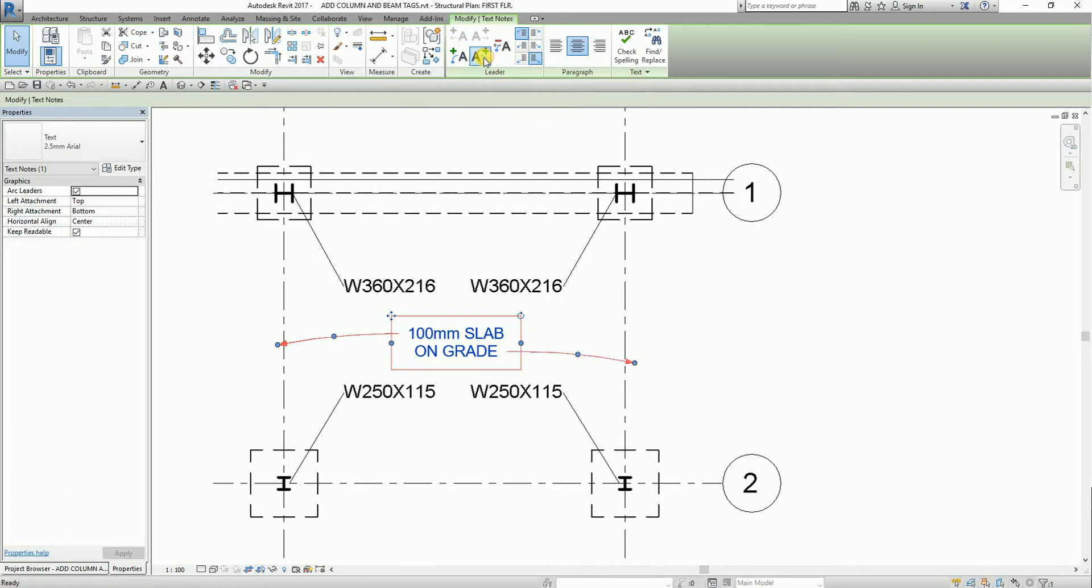
pyautogui.click(522, 48)
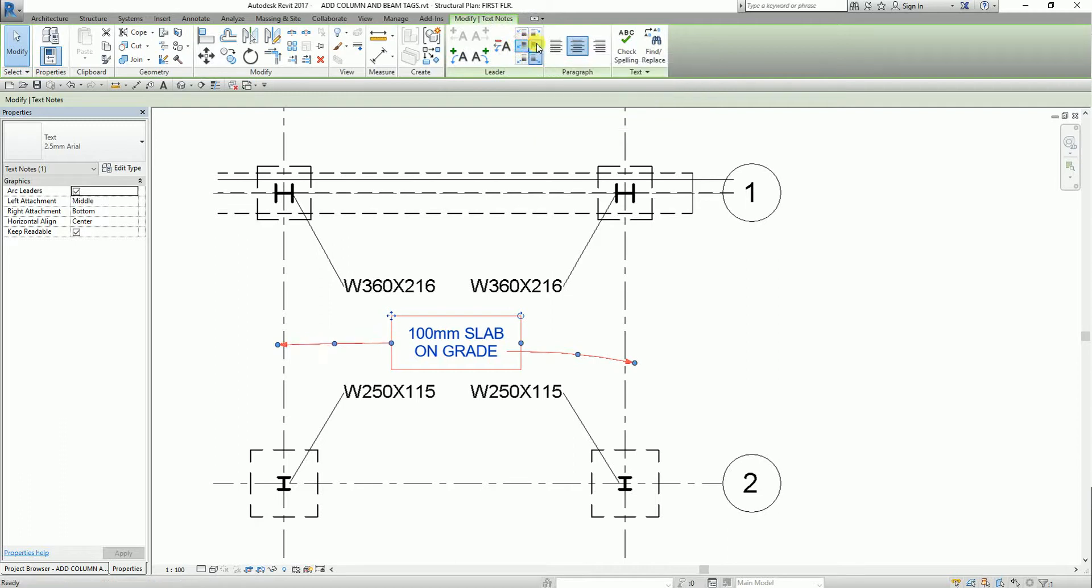
pyautogui.click(538, 46)
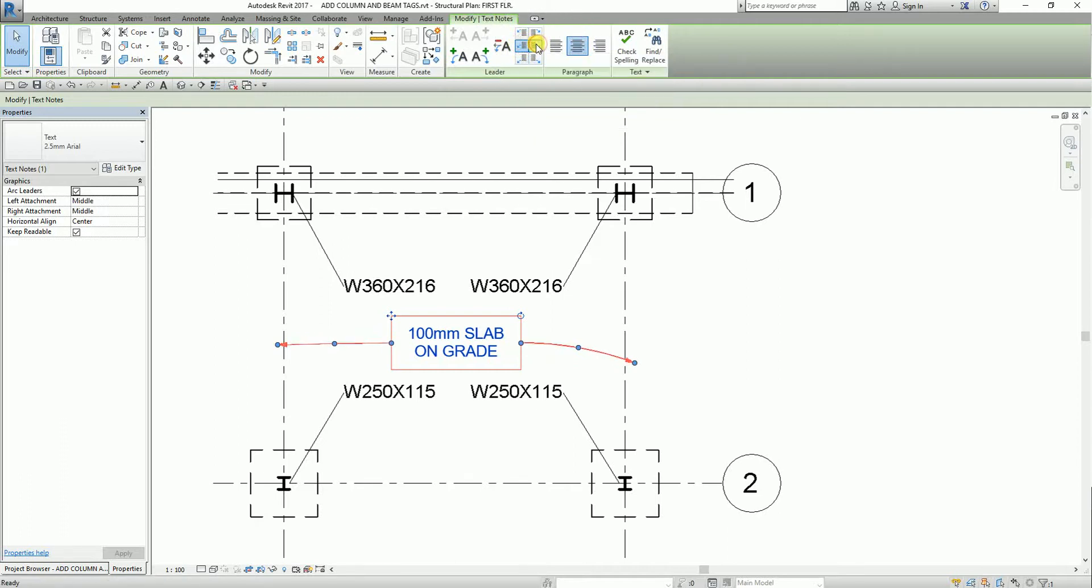
# - Curve the slab note's left leader end up below the W360X216 tag and its right one down above the W250X115 tag, and deselect
pyautogui.moveTo(279, 345); pyautogui.dragTo(353, 301)
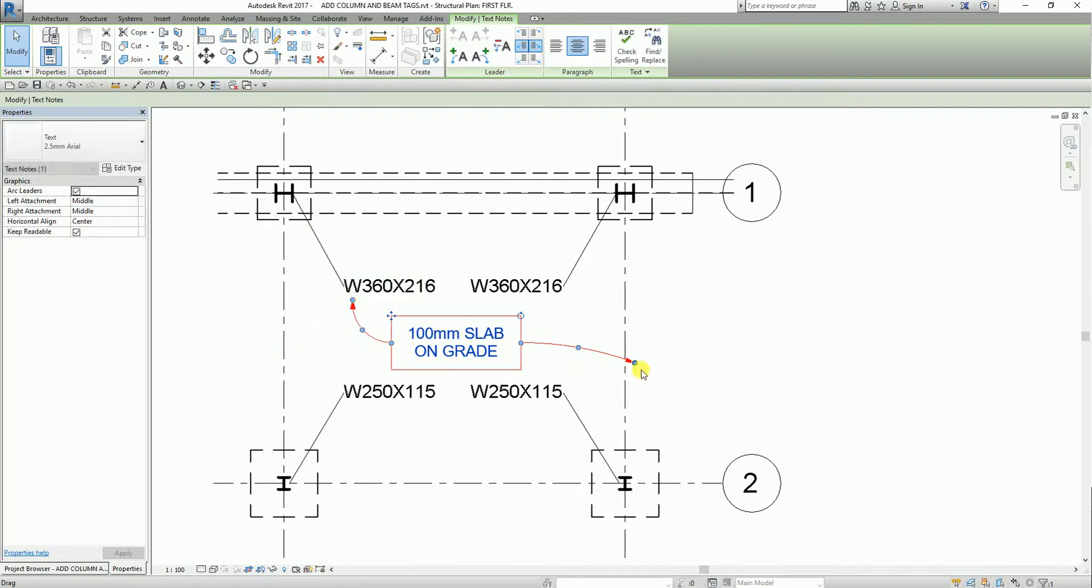
pyautogui.moveTo(635, 362); pyautogui.dragTo(550, 371)
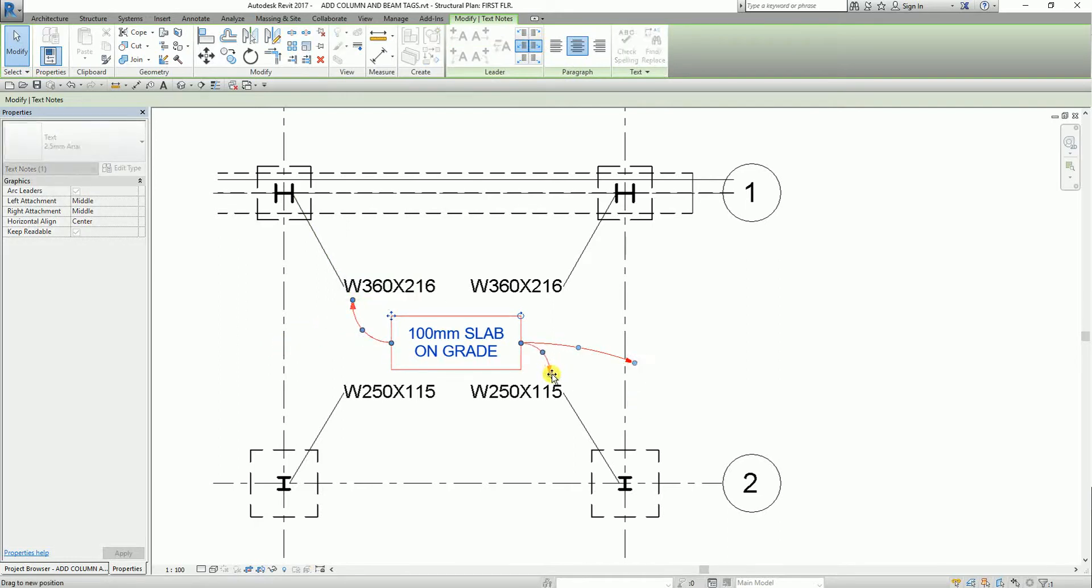
pyautogui.click(711, 336)
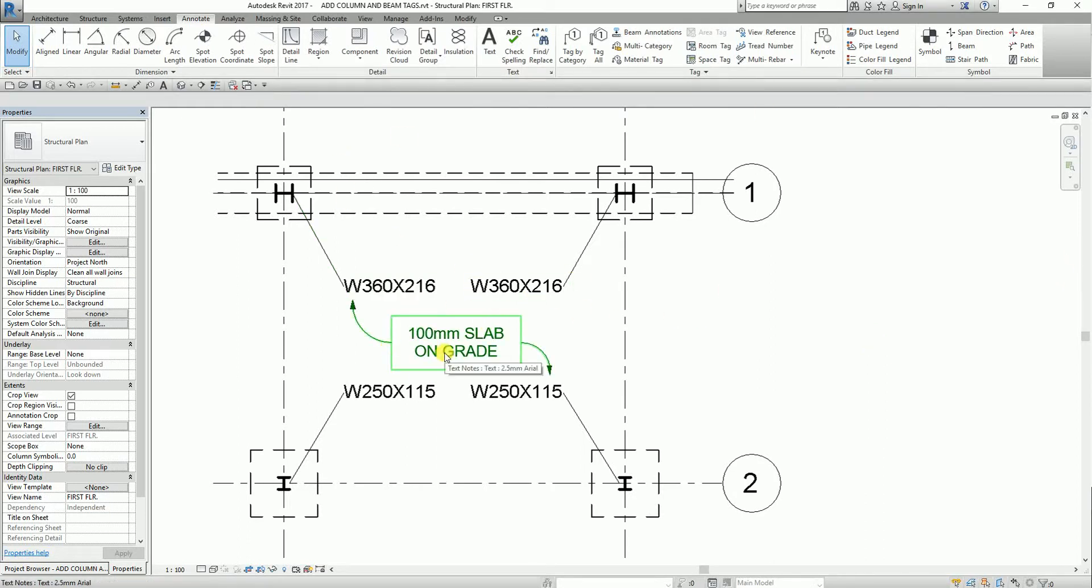
# - Open the SECOND FLR. structural plan
pyautogui.click(91, 571)
pyautogui.click(61, 179)
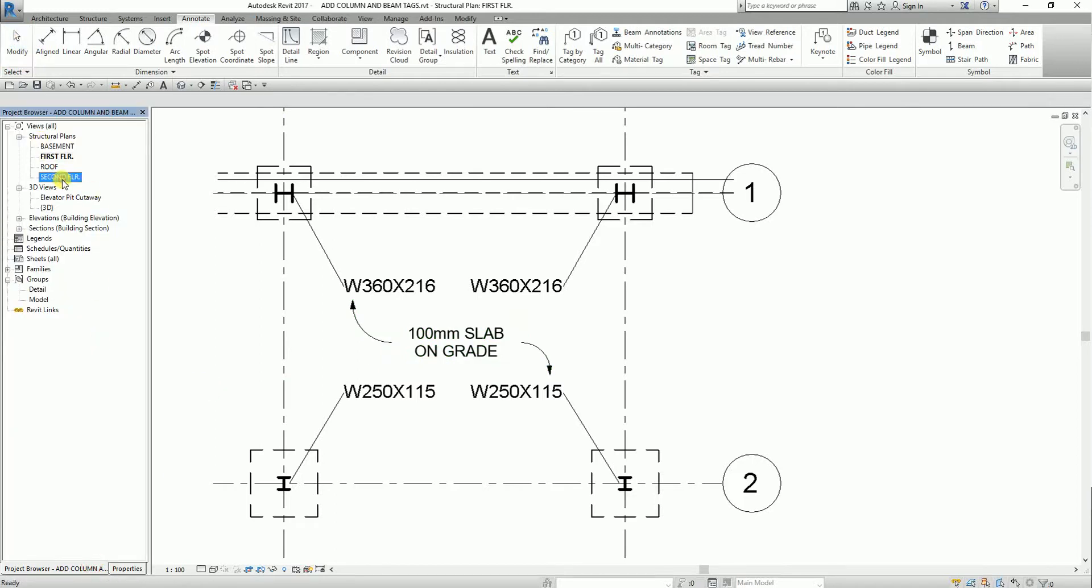
pyautogui.doubleClick(62, 178)
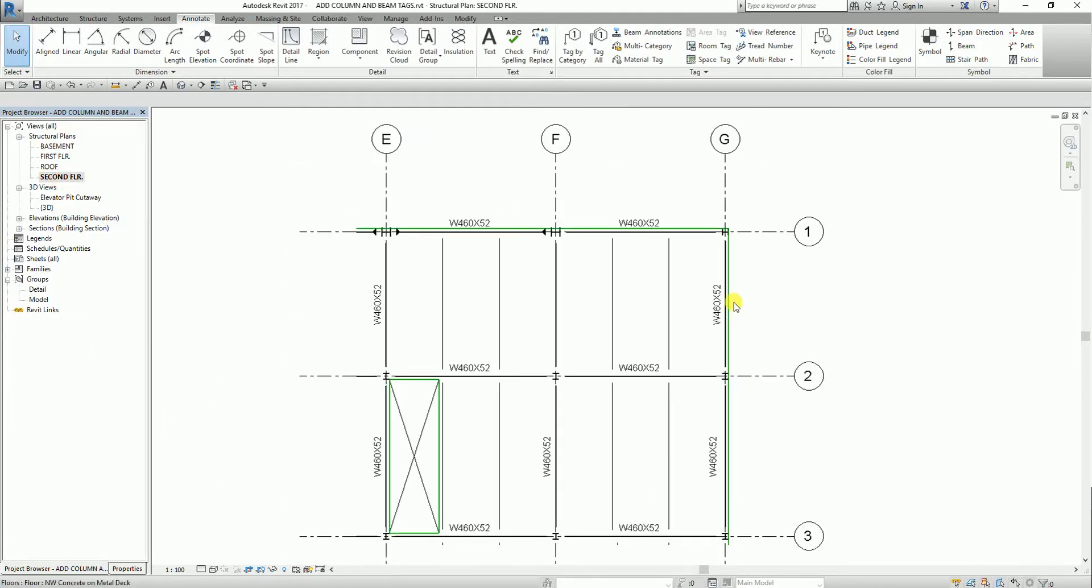
pyautogui.moveTo(751, 302); pyautogui.dragTo(708, 289, button='middle')
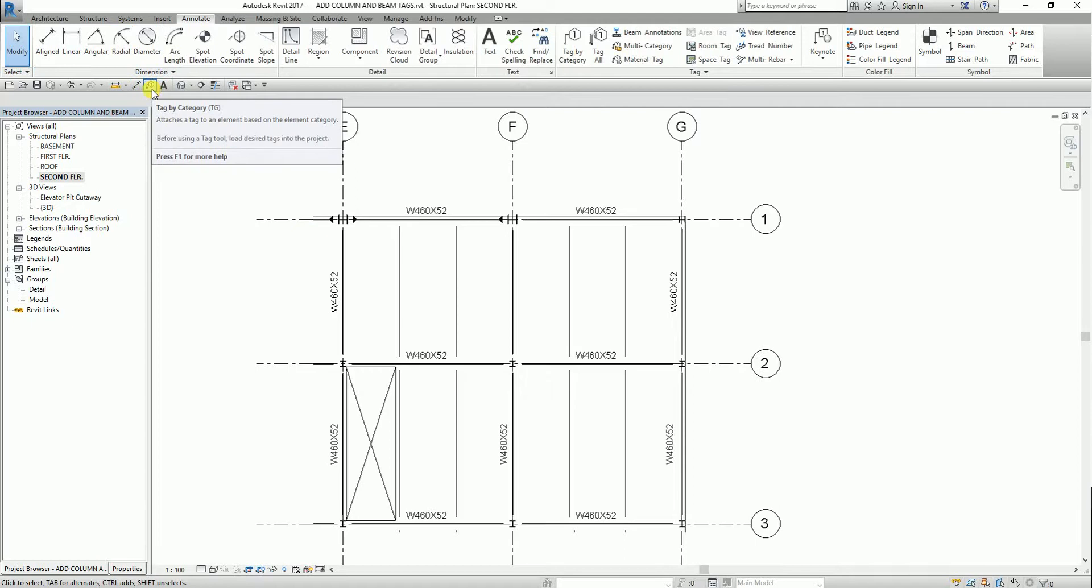
# - Start tagging by category without leaders, using Structural Framing Tag : Standard for the Structural Framing category
pyautogui.click(151, 87)
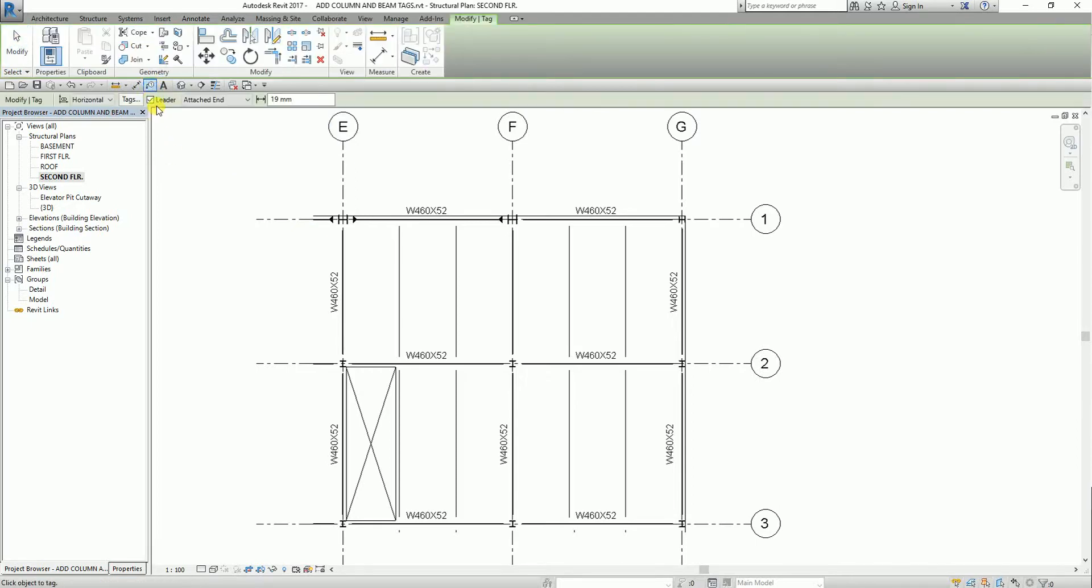
pyautogui.click(151, 100)
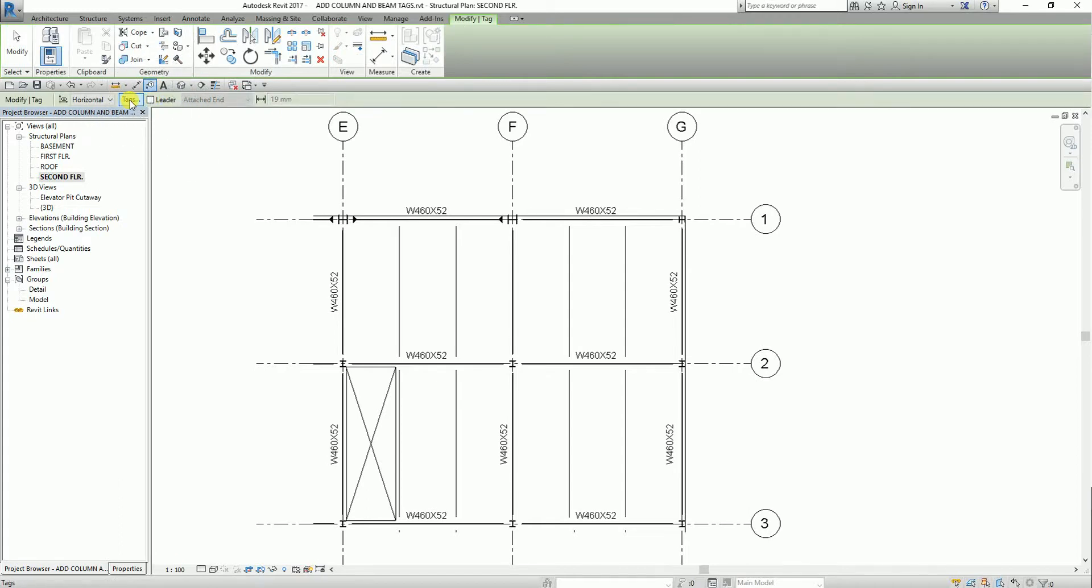
pyautogui.click(130, 100)
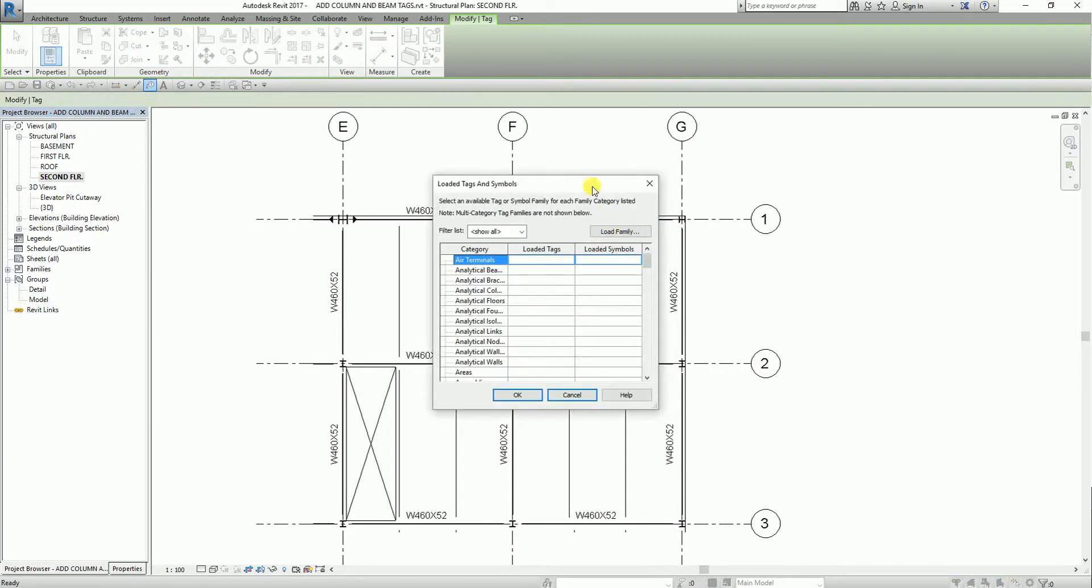
pyautogui.moveTo(647, 263); pyautogui.dragTo(635, 351)
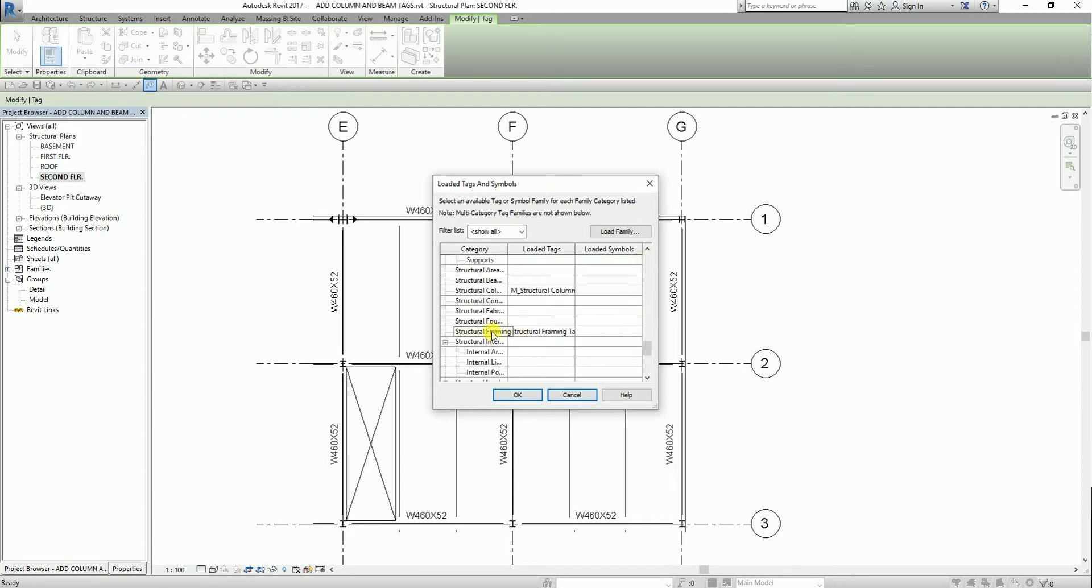
pyautogui.moveTo(508, 251); pyautogui.dragTo(537, 248)
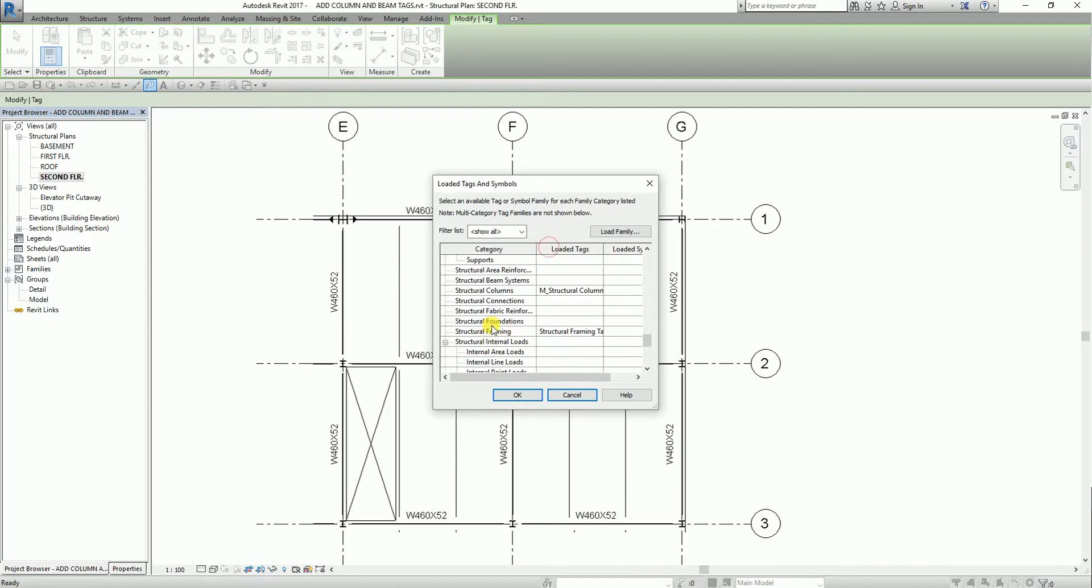
pyautogui.click(576, 337)
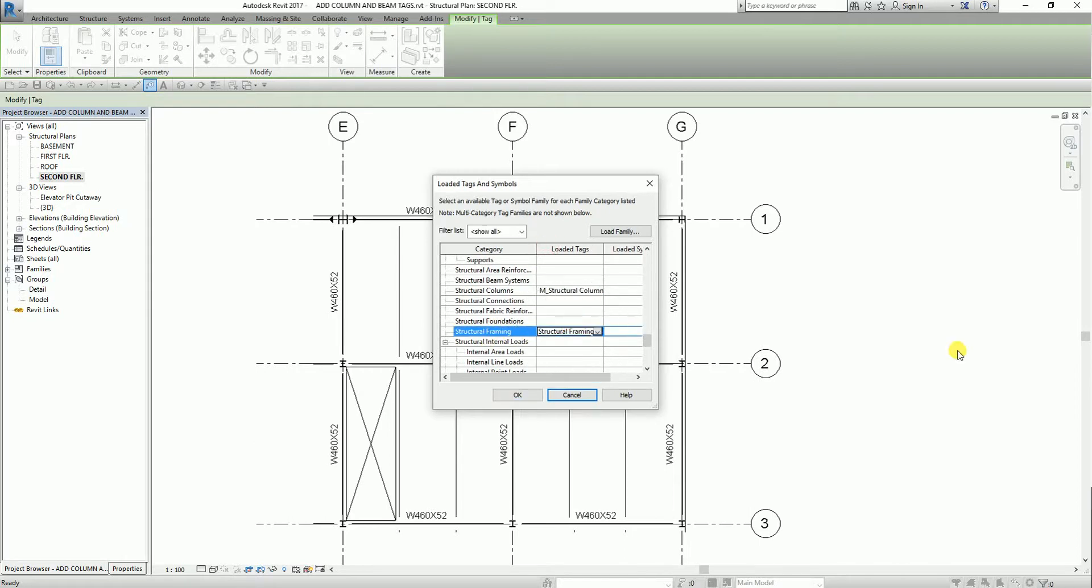
pyautogui.click(586, 331)
pyautogui.click(587, 332)
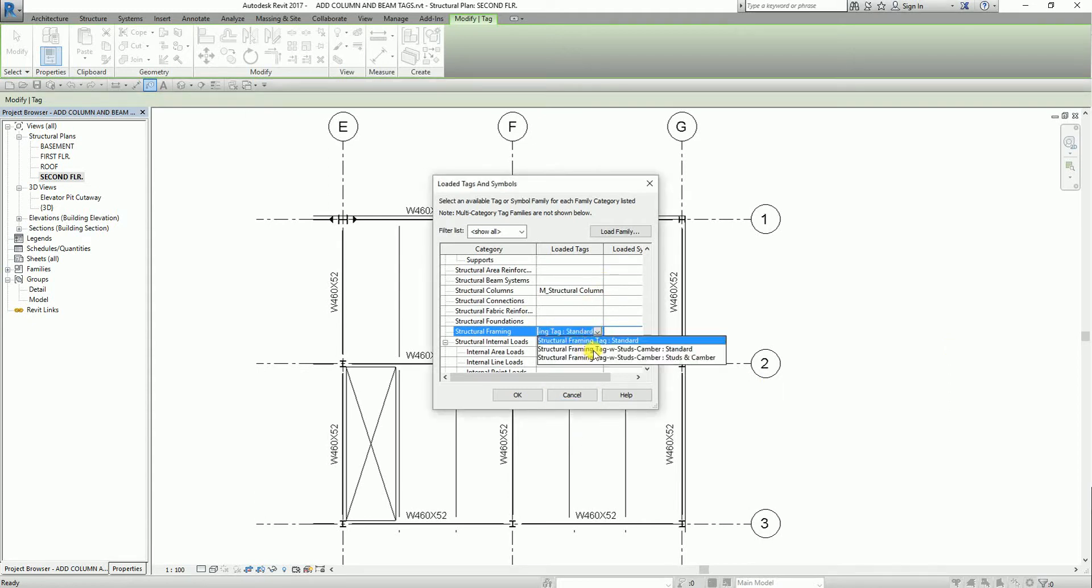
pyautogui.press('ctrl')
pyautogui.press('ctrl')
pyautogui.press('ctrl')
pyautogui.press('ctrl')
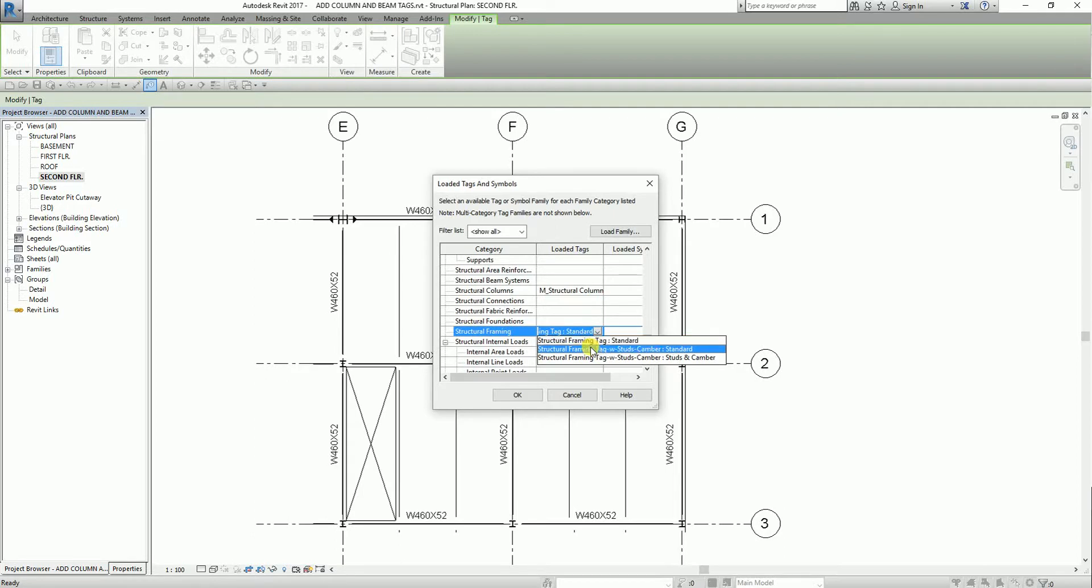
pyautogui.click(594, 341)
pyautogui.click(526, 396)
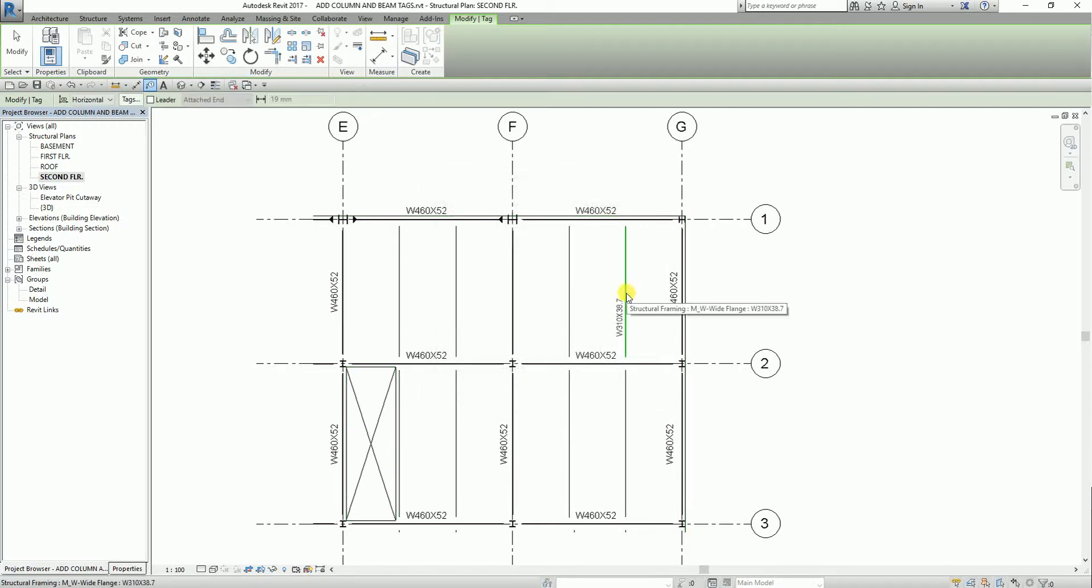
# - Tag the four intermediate beams between grids 1 and 2, two in each bay from E to G, and end the tagging command
pyautogui.click(626, 294)
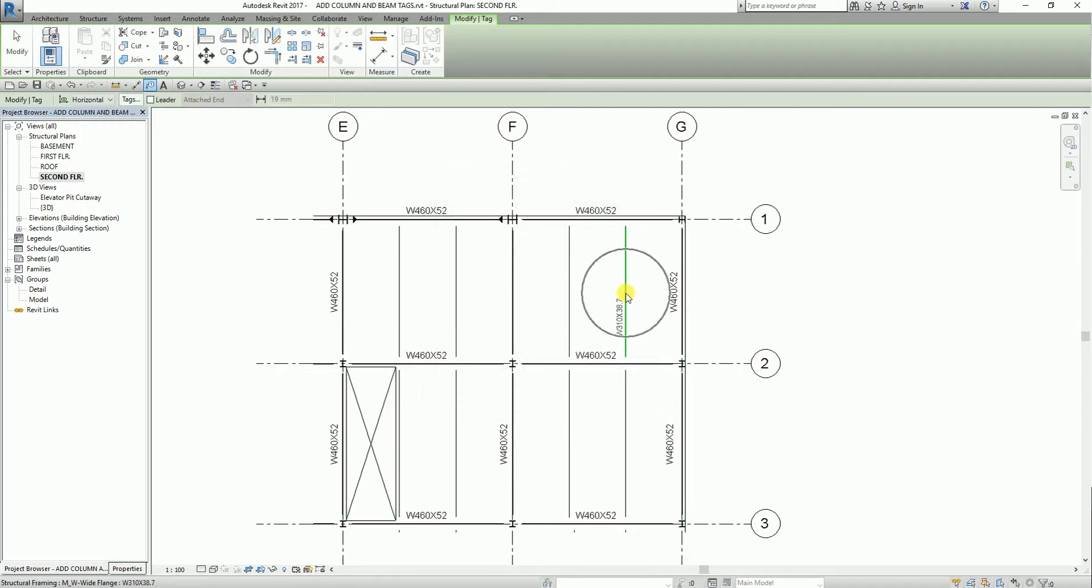
pyautogui.click(571, 296)
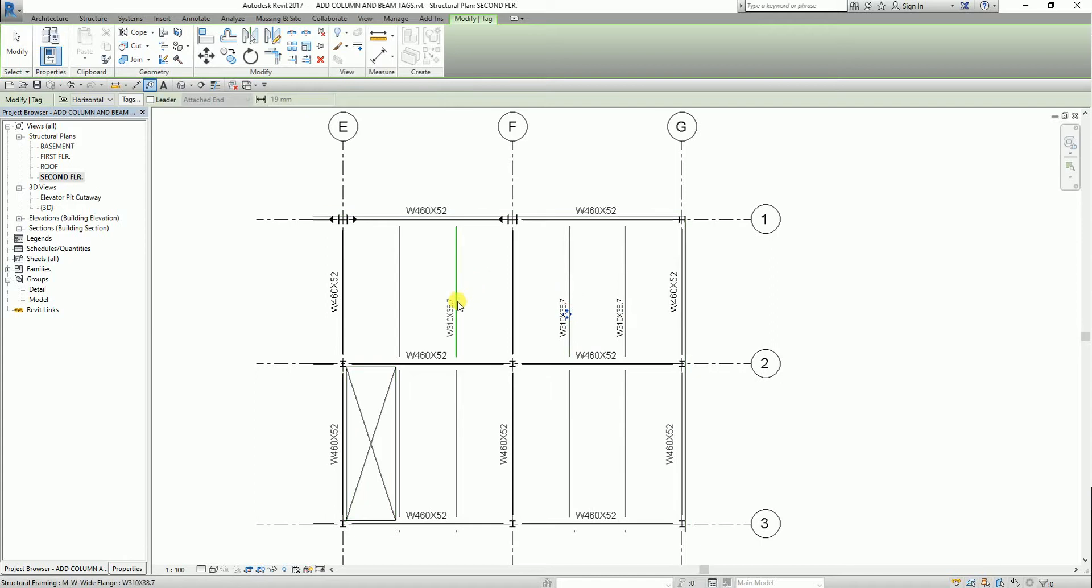
pyautogui.click(458, 302)
pyautogui.click(399, 297)
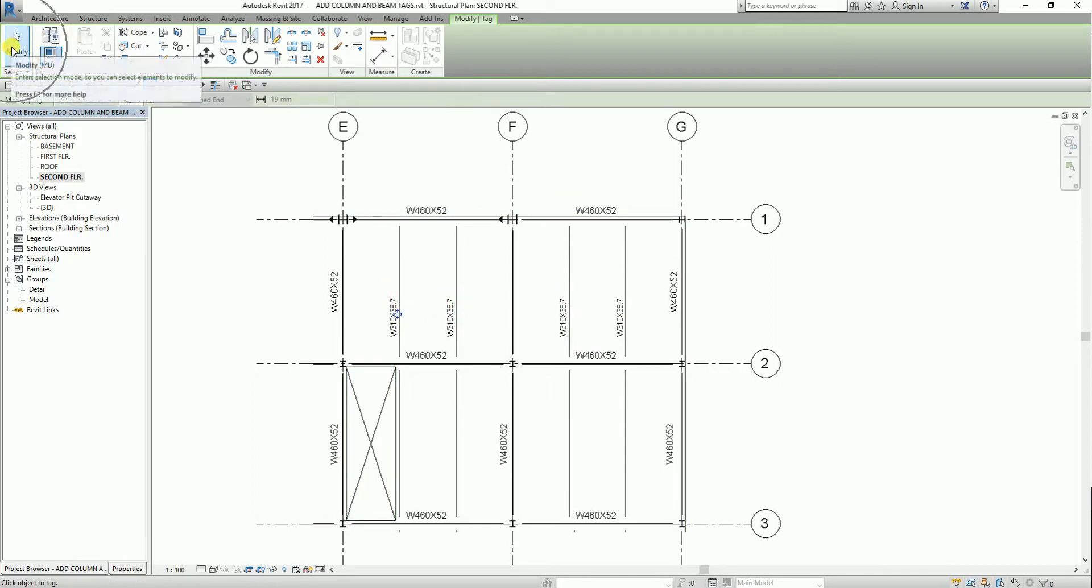
pyautogui.click(14, 49)
pyautogui.click(13, 49)
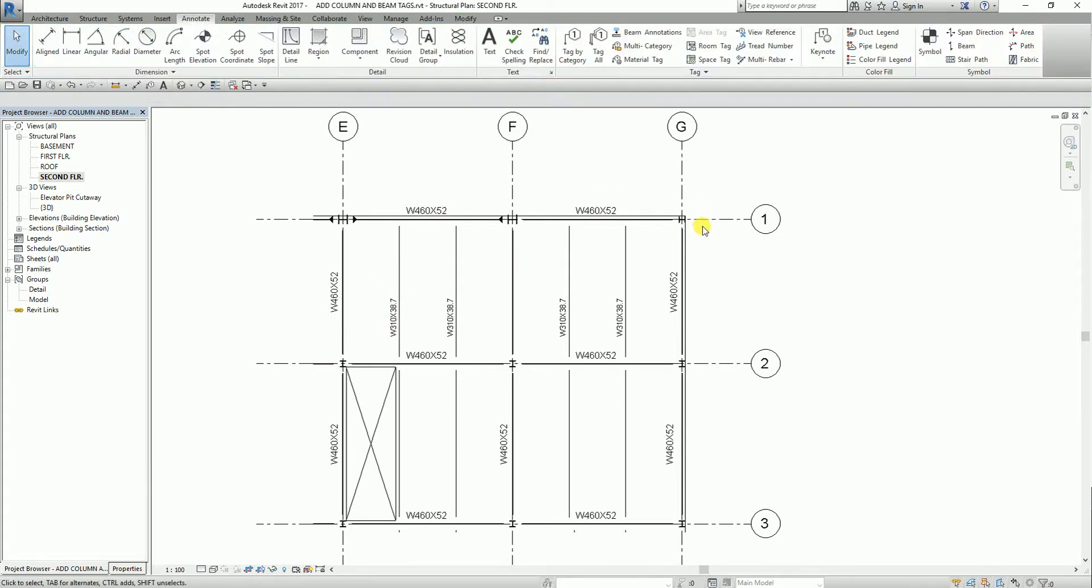
# - Set the camber size of the four intermediate beams between grids 1 and 2 to c=25mm
pyautogui.click(626, 267)
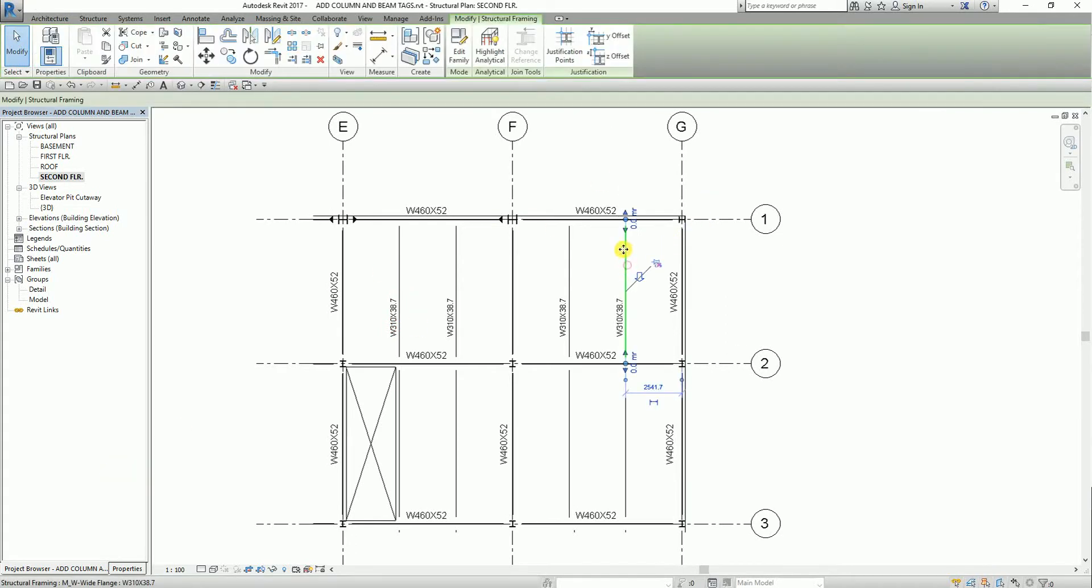
pyautogui.keyDown('ctrl'); pyautogui.click(570, 250); pyautogui.keyUp('ctrl')
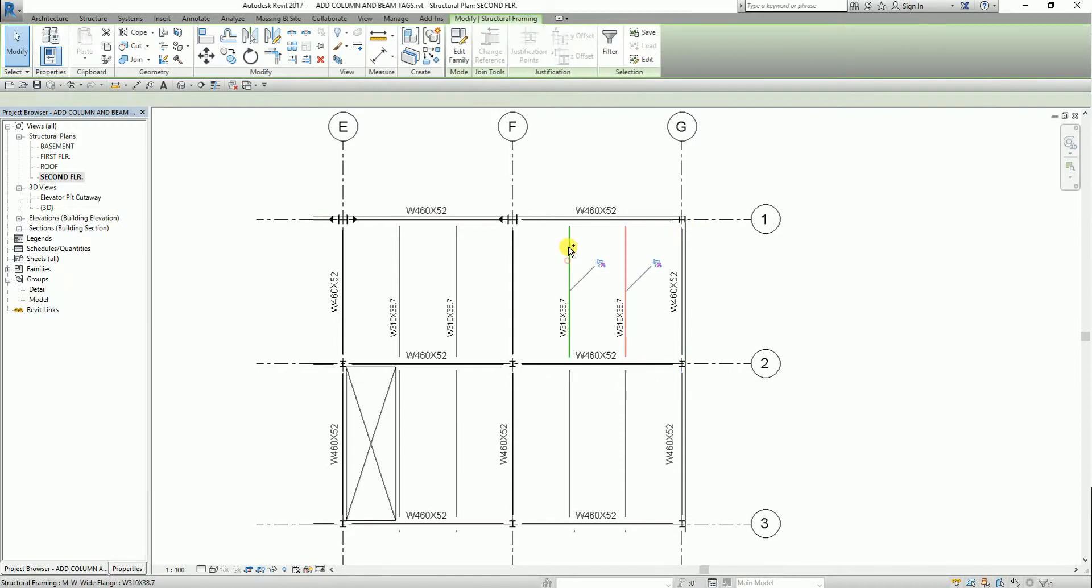
pyautogui.keyDown('ctrl'); pyautogui.click(456, 272); pyautogui.keyUp('ctrl')
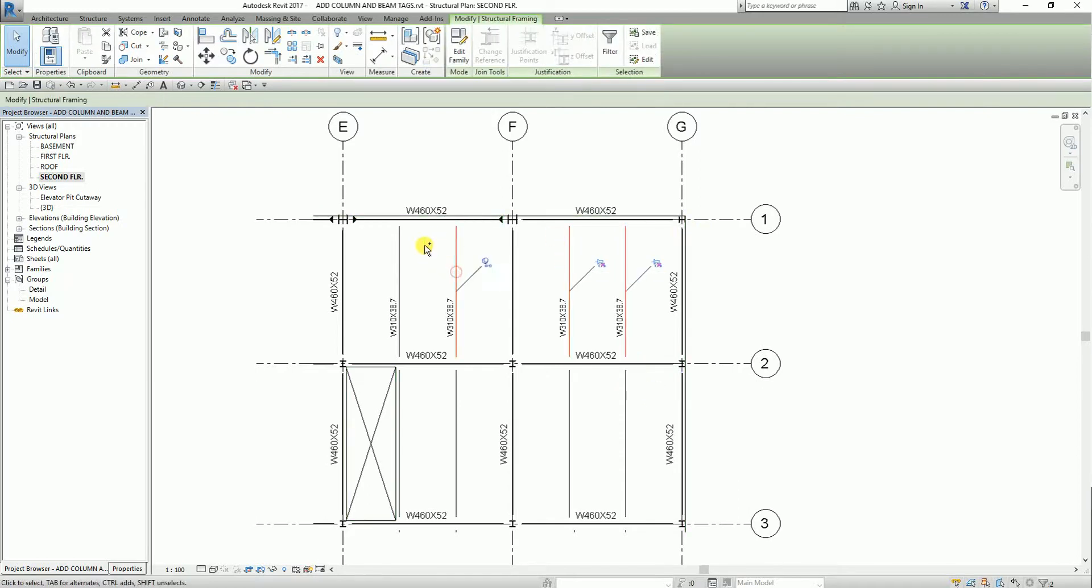
pyautogui.keyDown('ctrl'); pyautogui.click(400, 268); pyautogui.keyUp('ctrl')
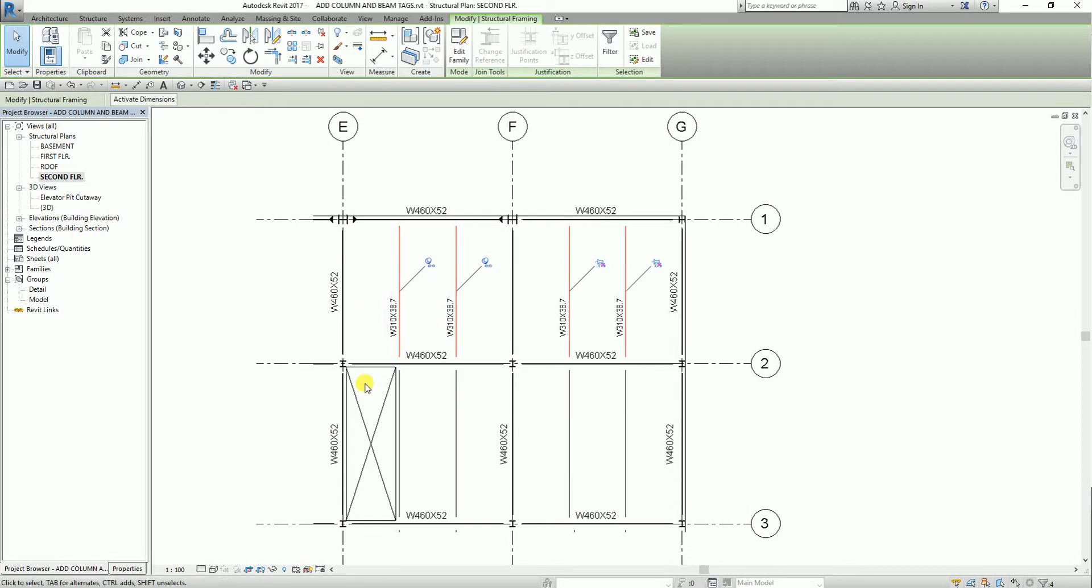
pyautogui.click(128, 569)
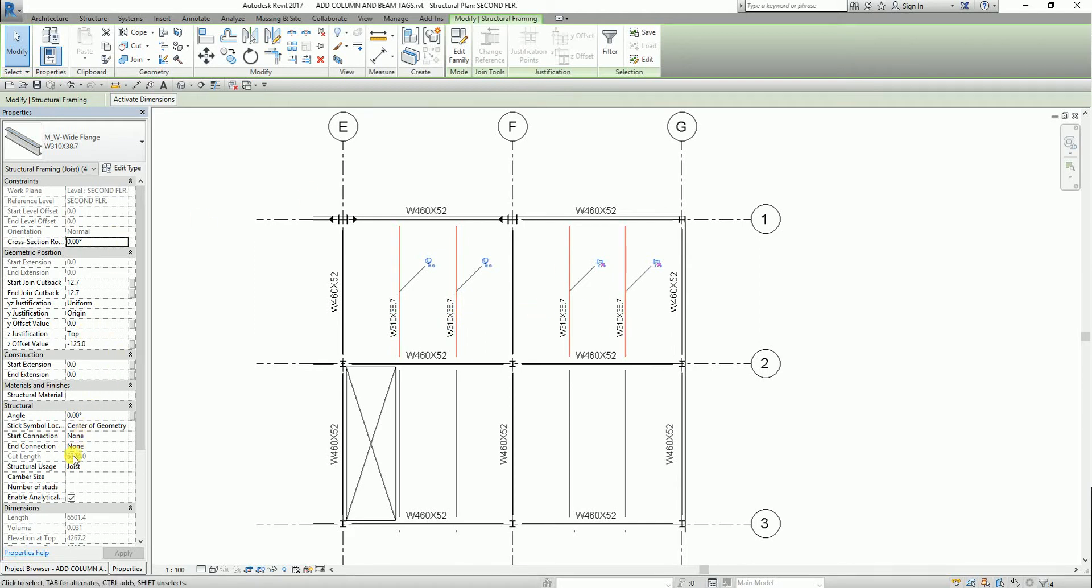
pyautogui.click(78, 483)
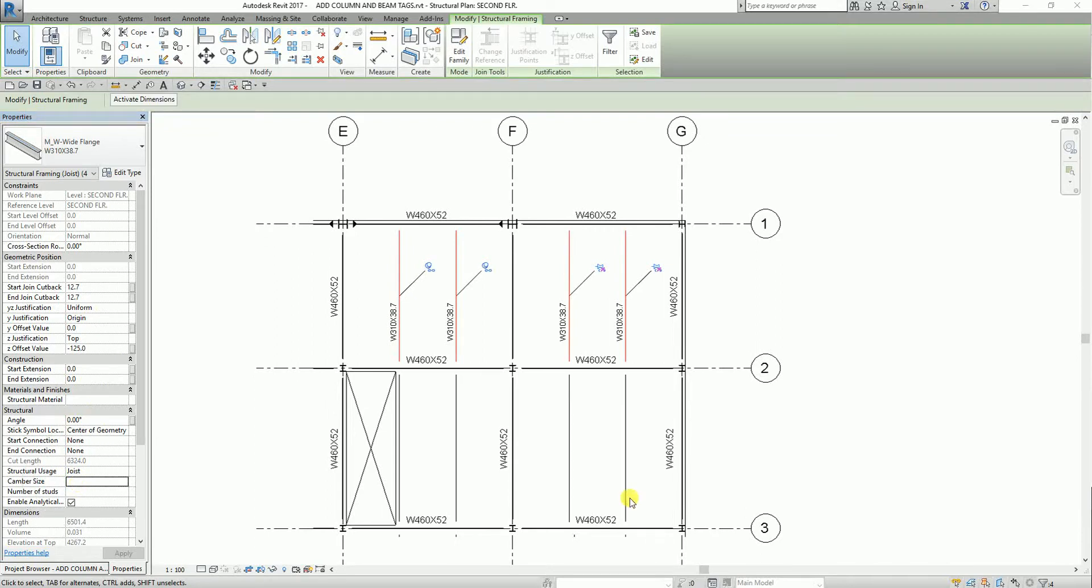
pyautogui.click(94, 482)
pyautogui.write('C')
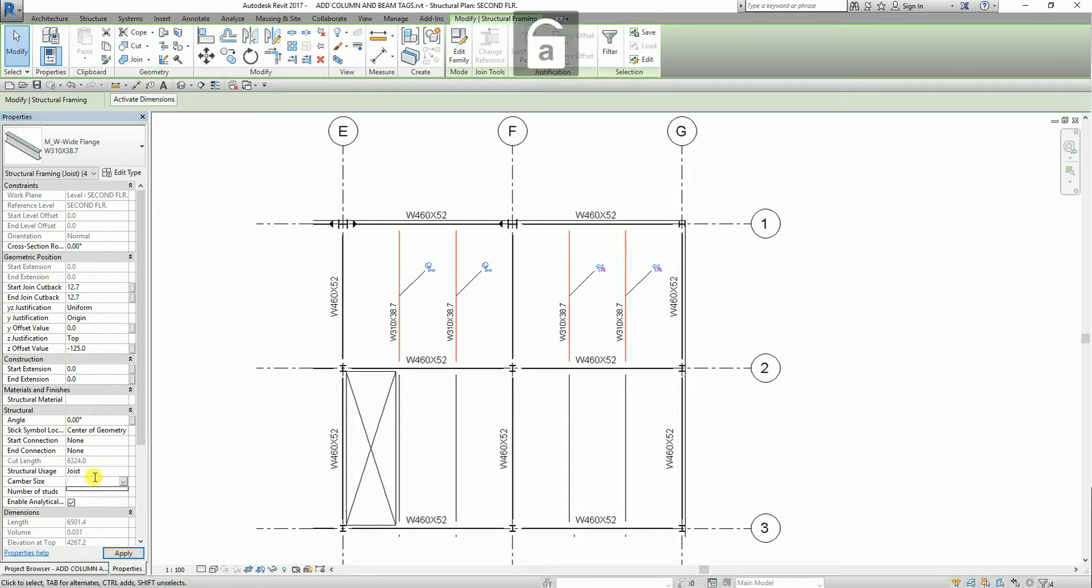
pyautogui.write('=25mm')
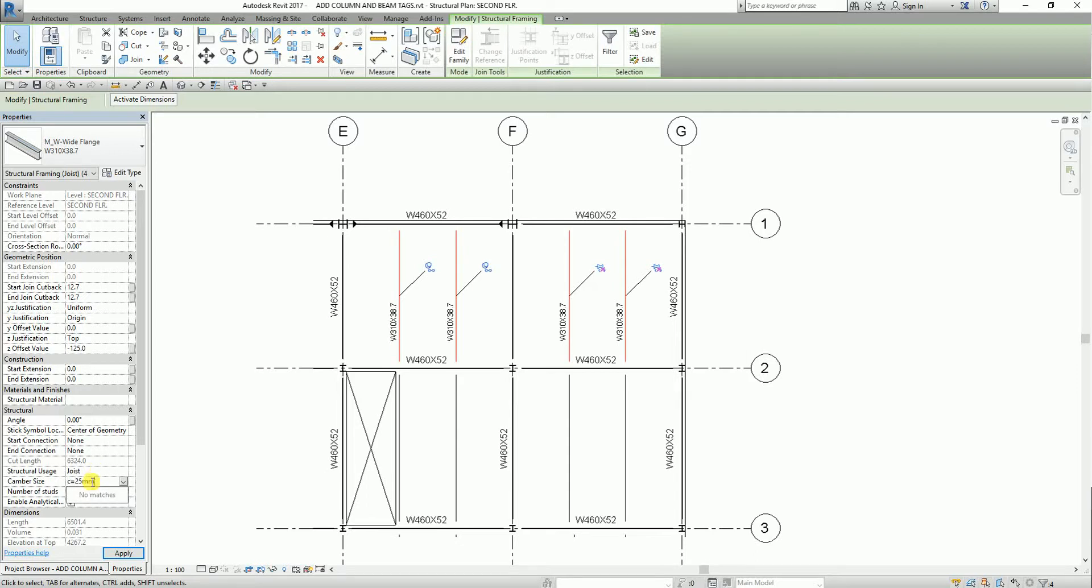
# - Set the number of studs for the same four beams to [22], apply the properties, and deselect the beams
pyautogui.click(91, 492)
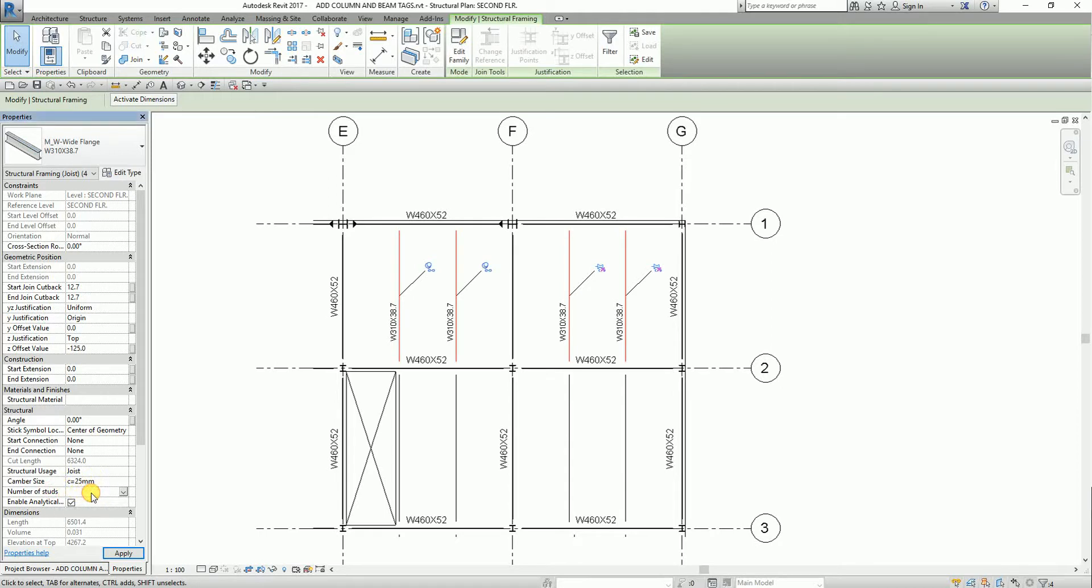
pyautogui.click(91, 492)
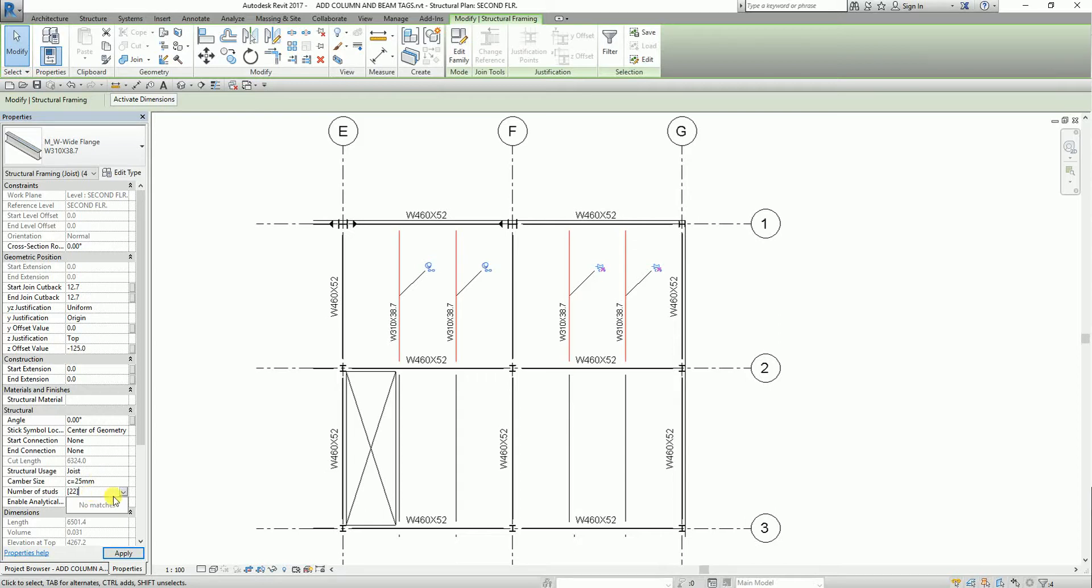
pyautogui.click(124, 554)
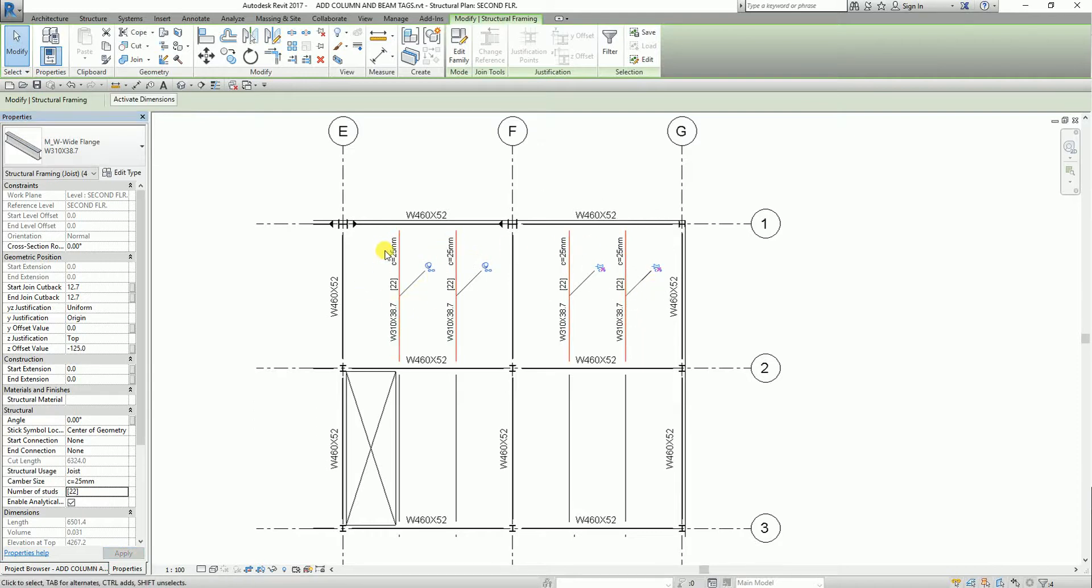
pyautogui.click(769, 301)
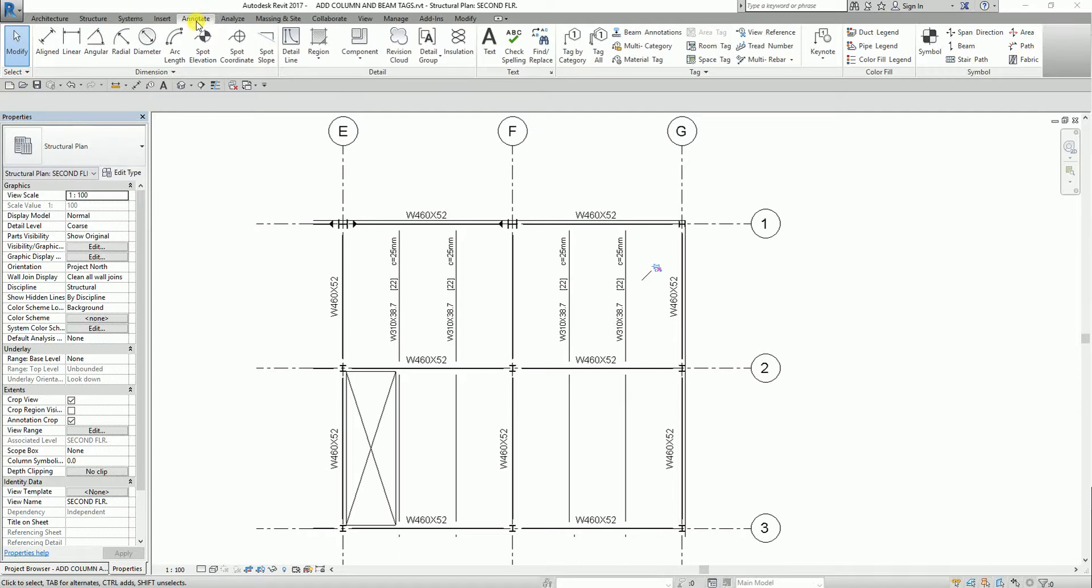
# - Set up beam annotations that remove existing beam tags and spot elevations, with Structural Framing Tag : Standard above the middle of level beams
pyautogui.click(662, 35)
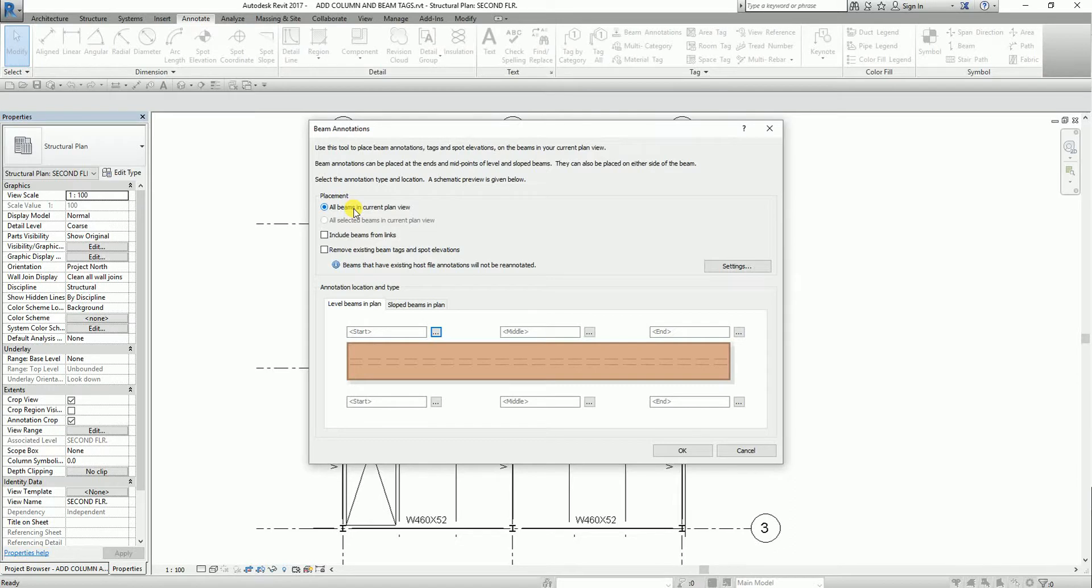
pyautogui.click(325, 250)
pyautogui.press('ctrl')
pyautogui.click(588, 334)
pyautogui.press('ctrl')
pyautogui.press('ctrl')
pyautogui.click(592, 334)
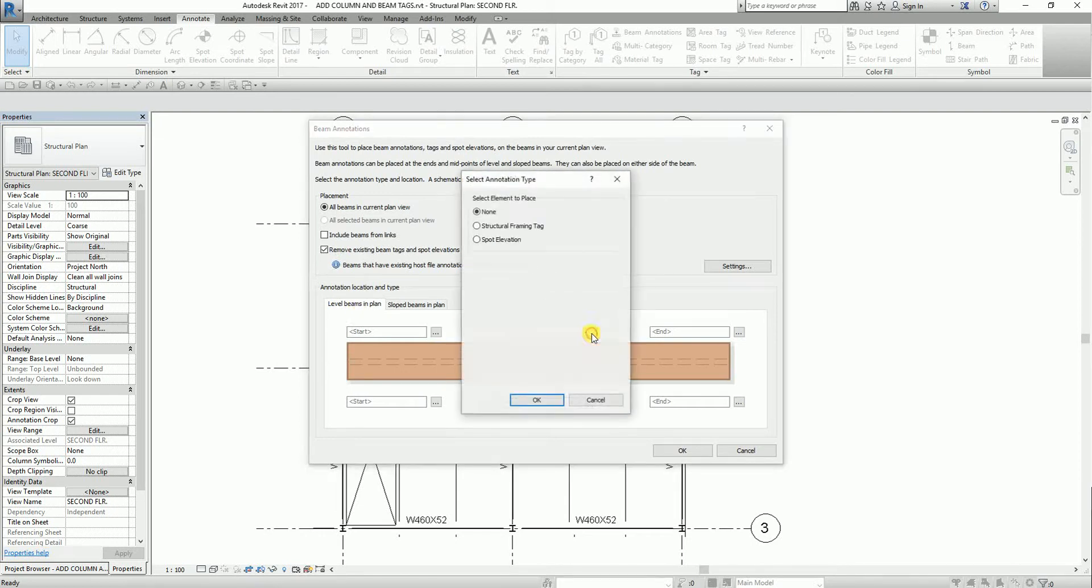
pyautogui.click(477, 228)
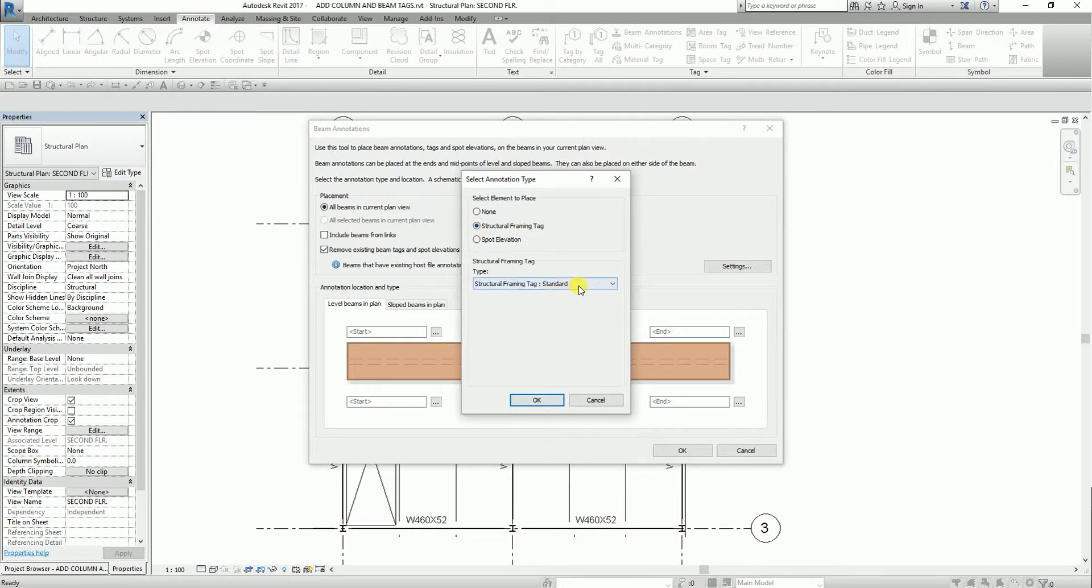
pyautogui.press('ctrl')
pyautogui.press('ctrl')
pyautogui.press('ctrl')
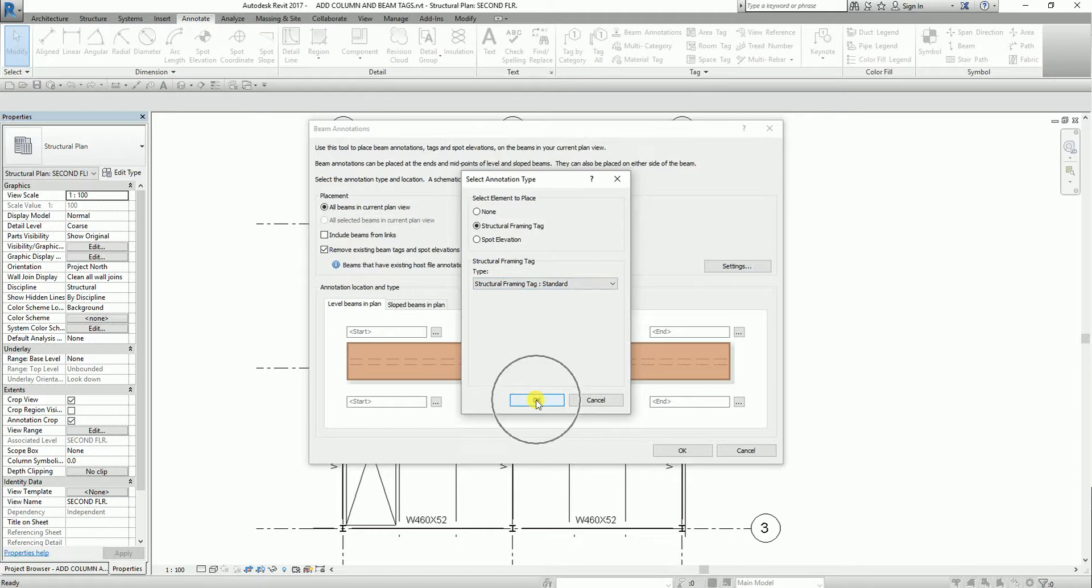
pyautogui.click(537, 400)
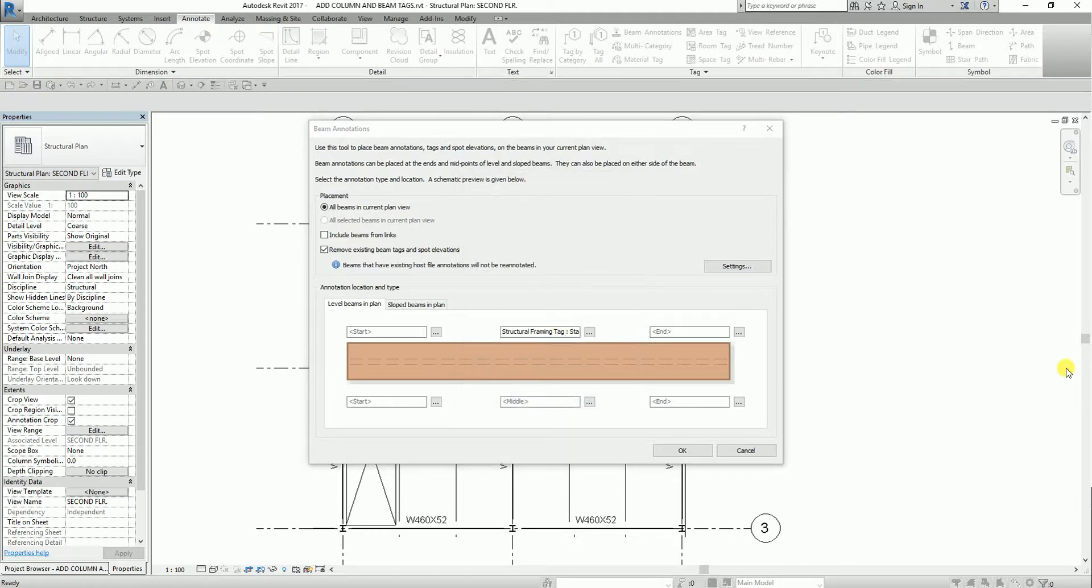
# - Add a Plan spot elevation below the beams' middle, relative to Current Level and displaying Top Elevation, and annotate all beams in the plan
pyautogui.click(590, 402)
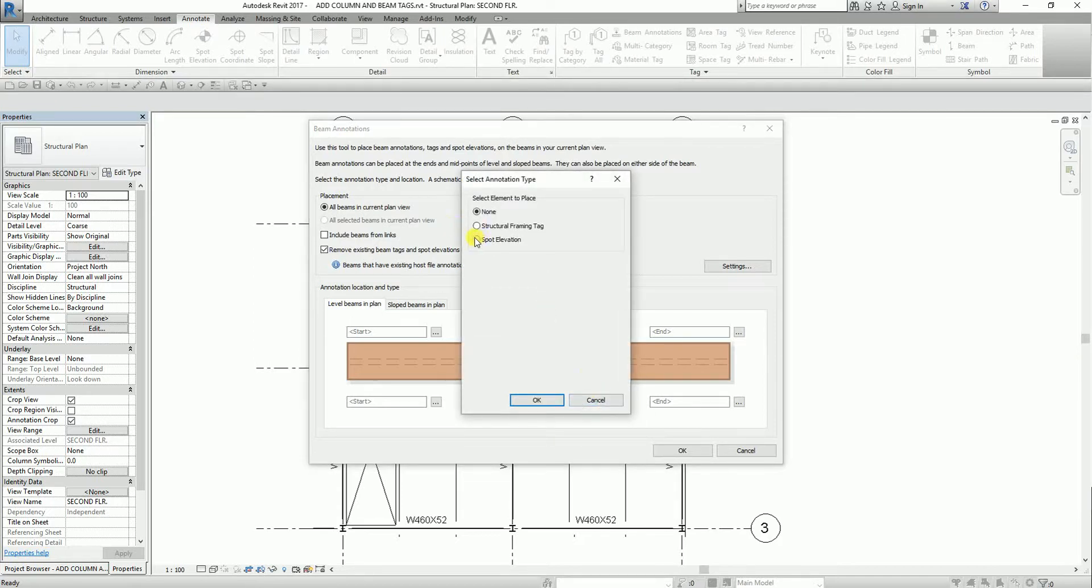
pyautogui.click(477, 241)
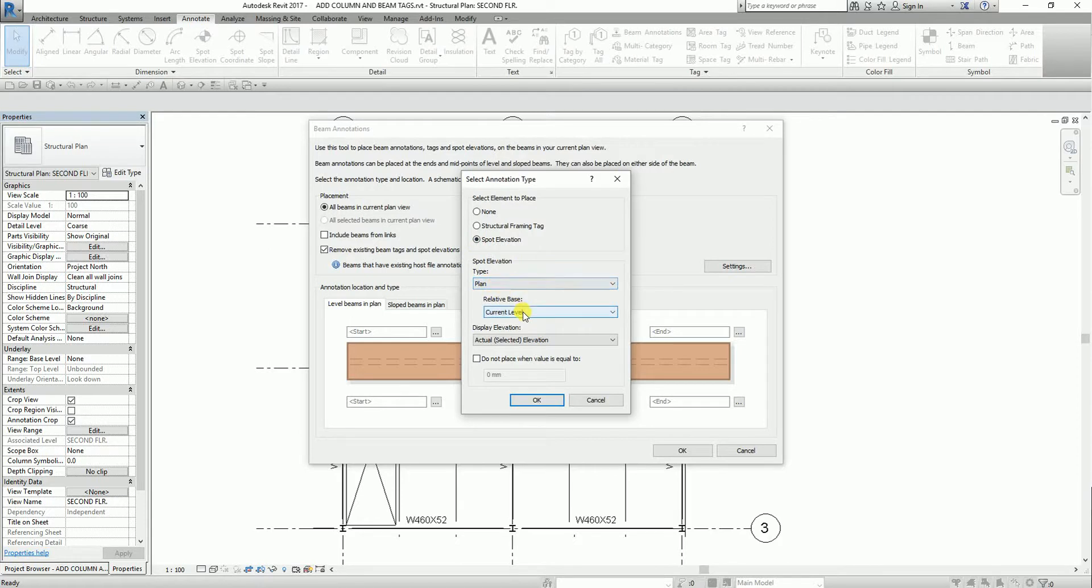
pyautogui.press('ctrl')
pyautogui.press('ctrl')
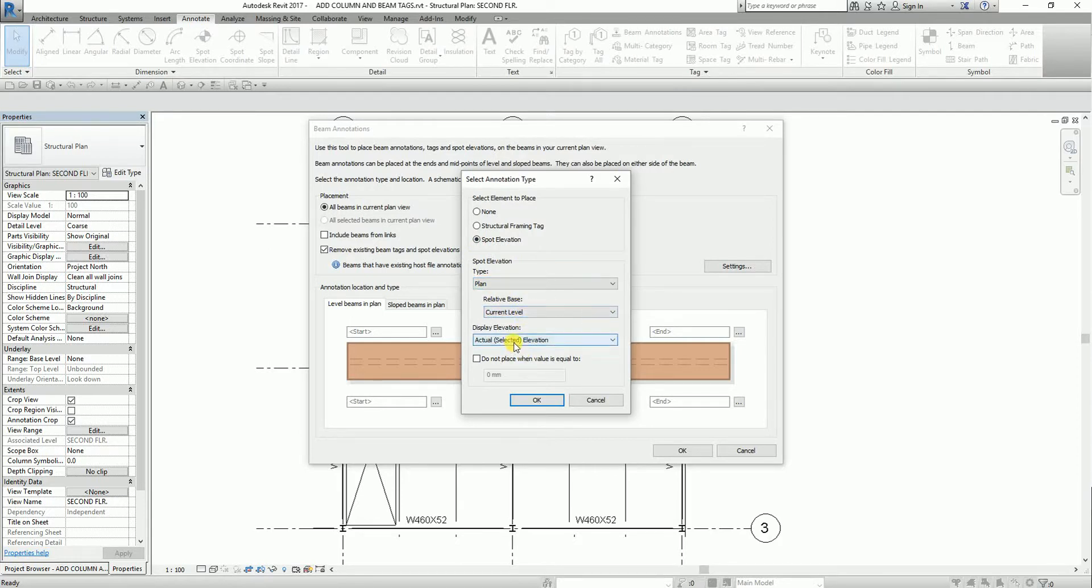
pyautogui.click(515, 340)
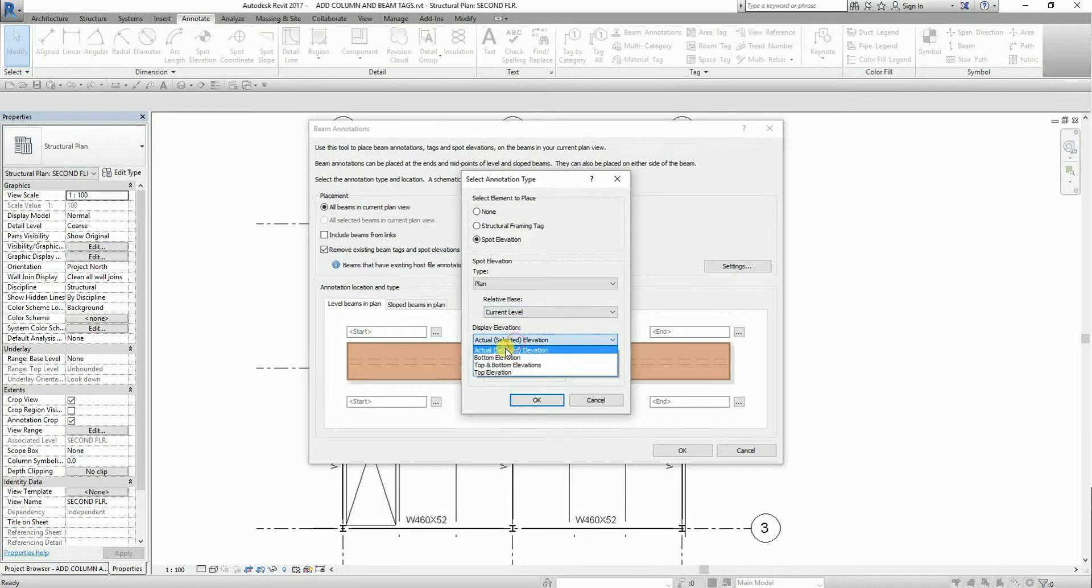
pyautogui.click(492, 373)
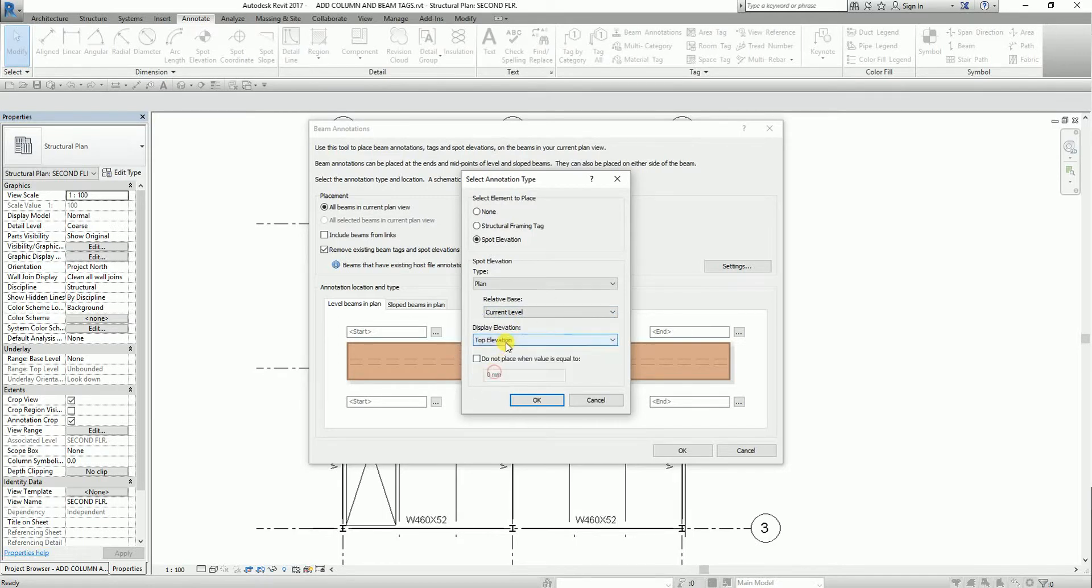
pyautogui.click(534, 399)
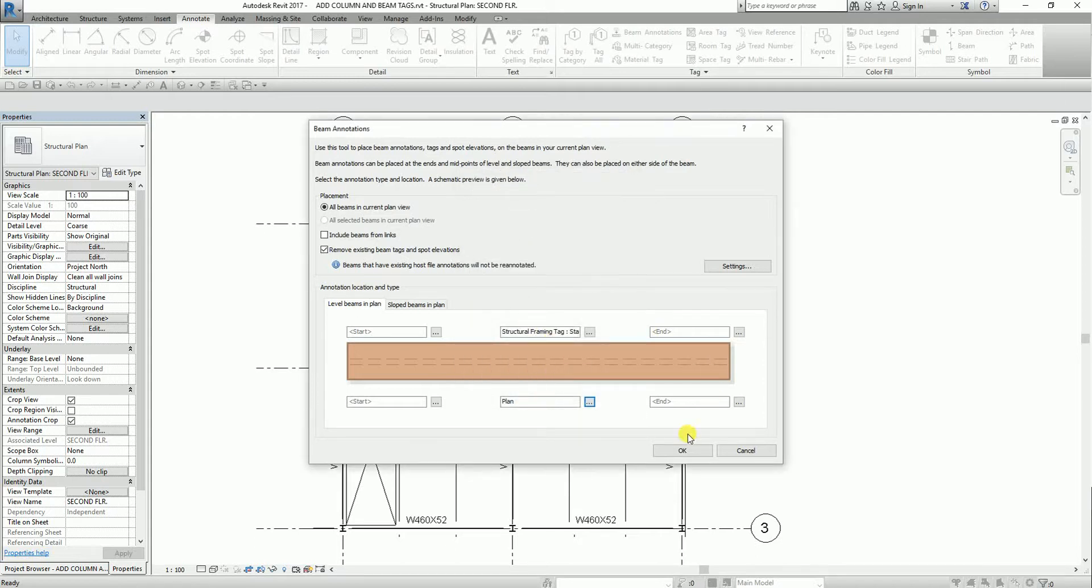
pyautogui.click(682, 451)
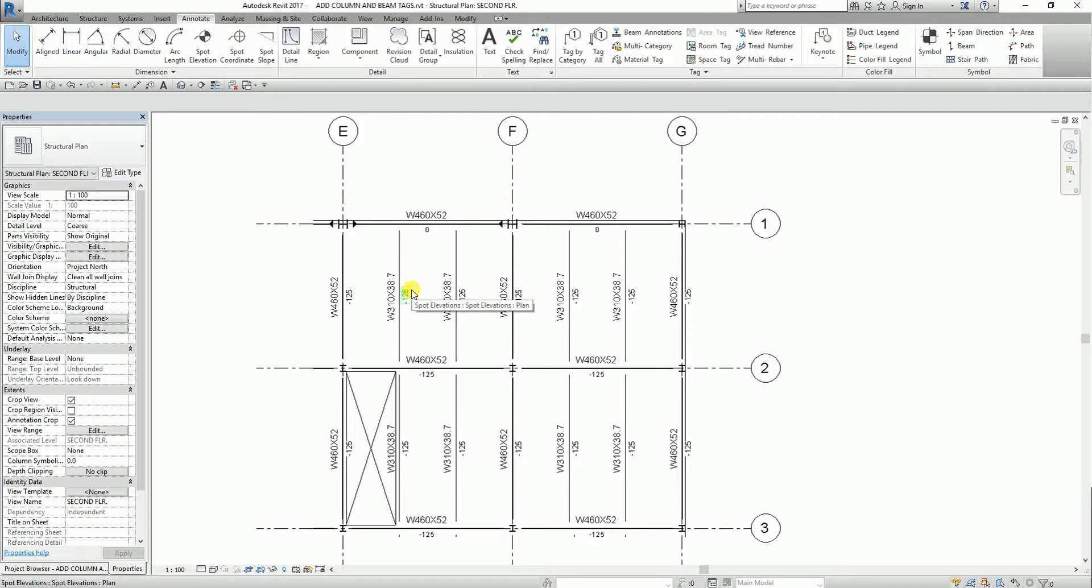
# - Tile the SECOND FLR. and FIRST FLR. plans side by side, fit both drawings in their windows, and leave SECOND FLR. active
pyautogui.press('w')
pyautogui.press('t')
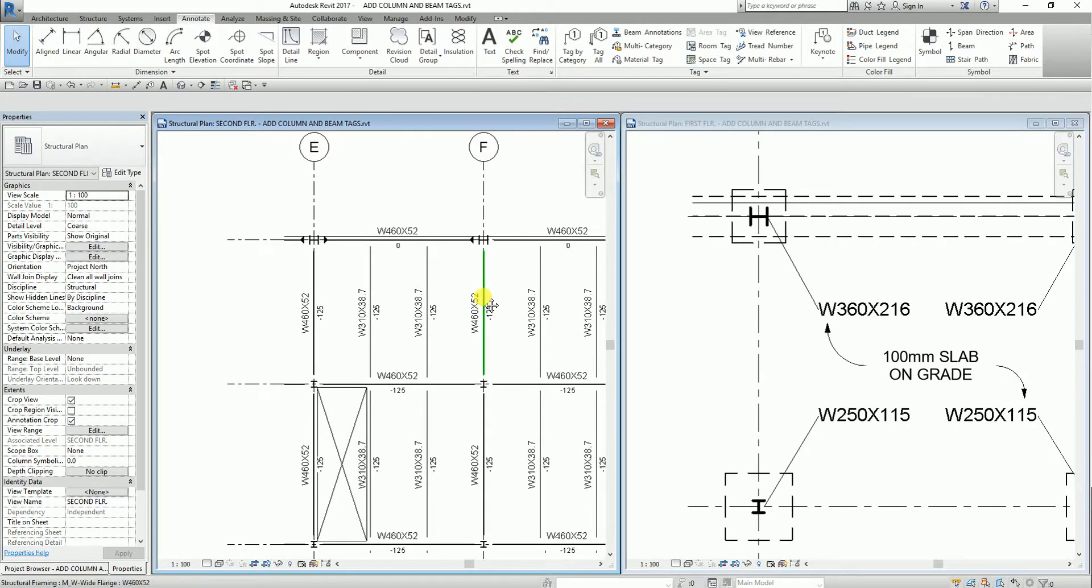
pyautogui.press('z')
pyautogui.press('a')
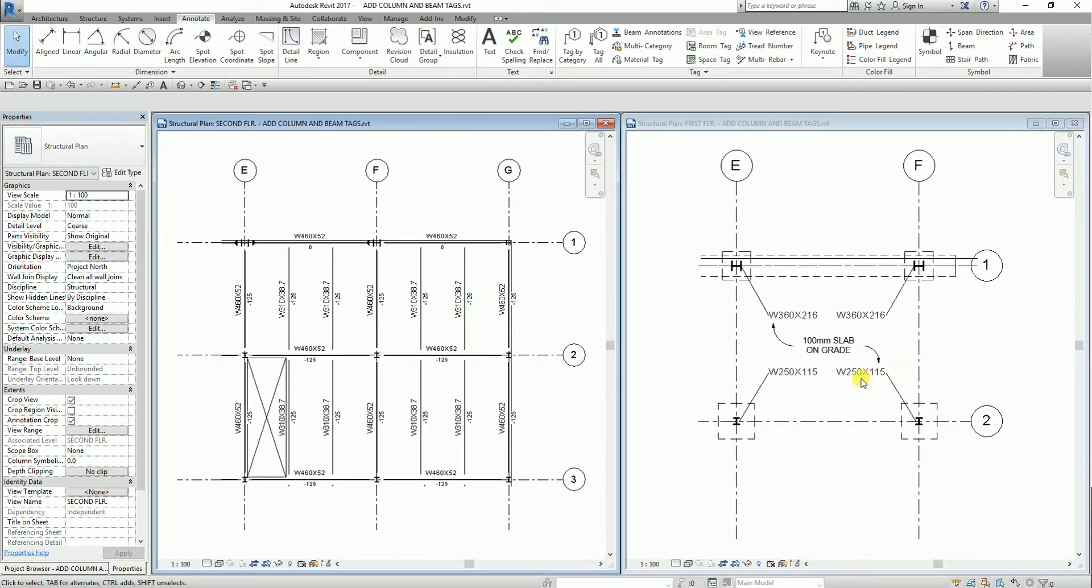
pyautogui.click(826, 189)
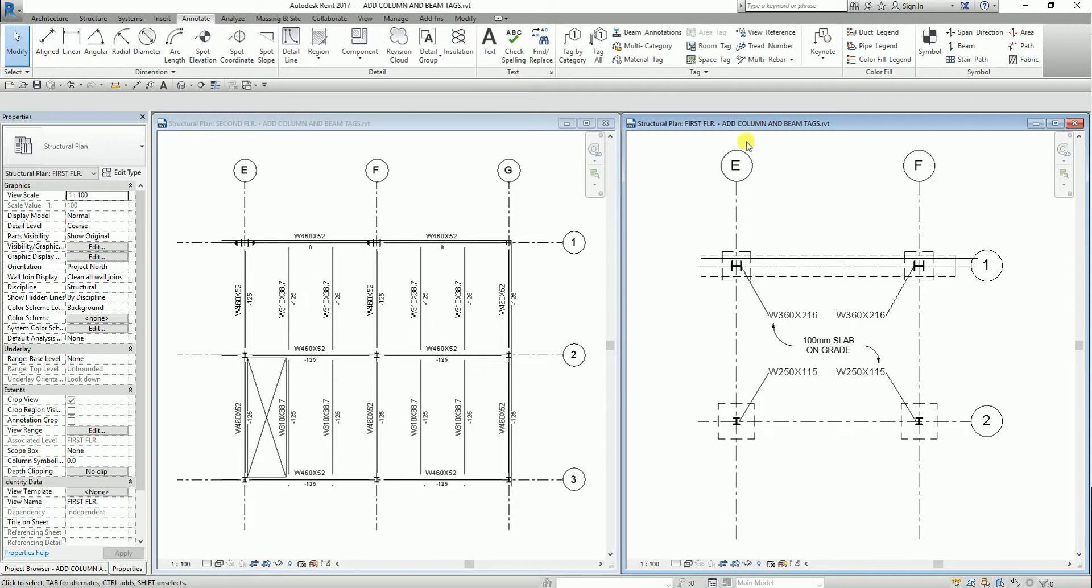
pyautogui.click(434, 195)
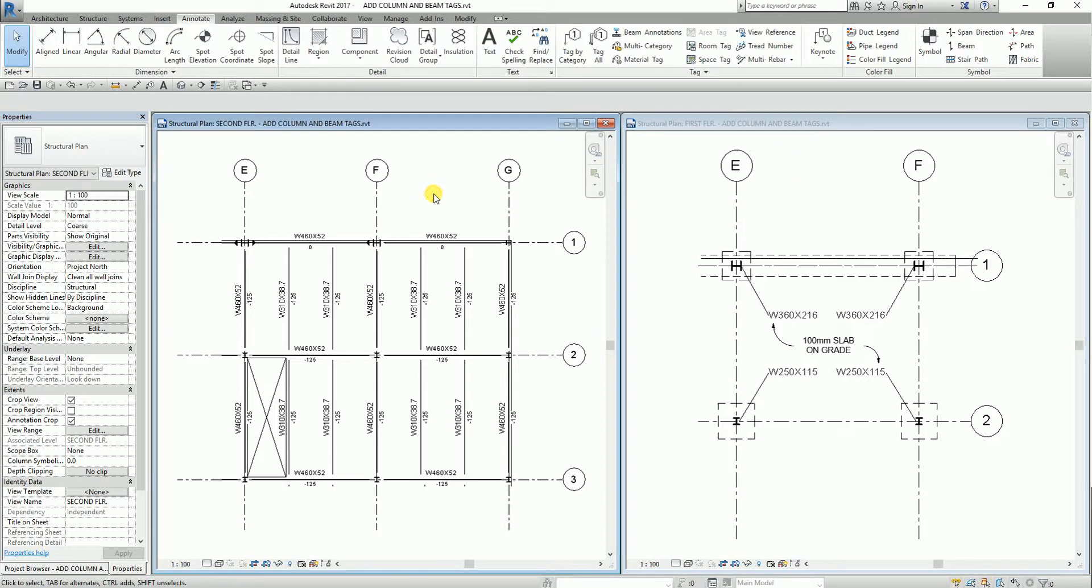